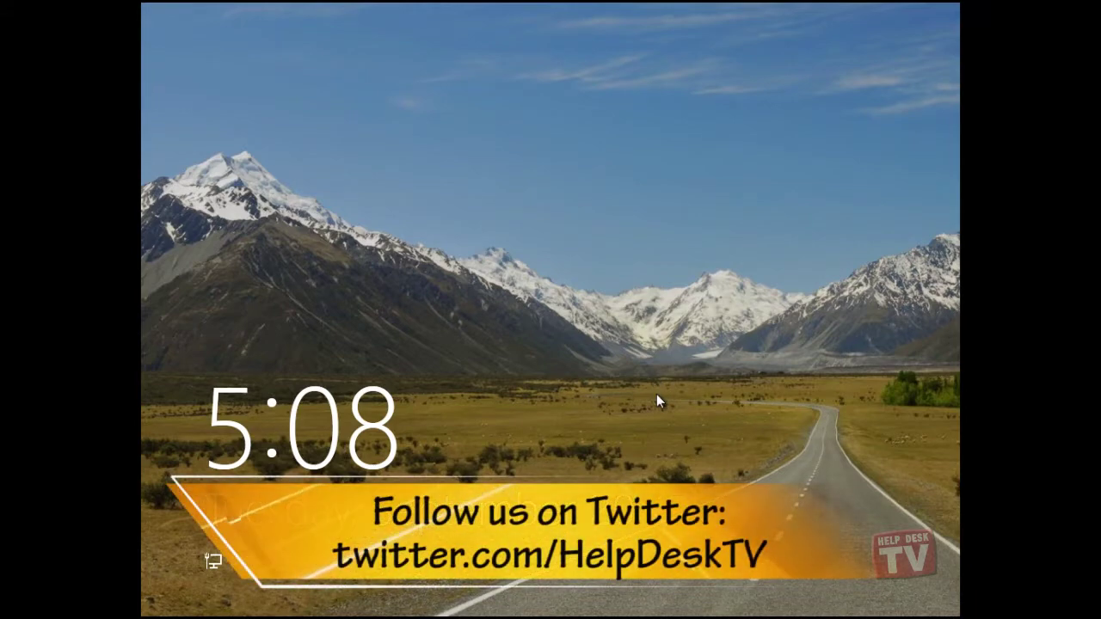
Step: Dismiss the lock screen and sign in with the account password
left_click(656, 394)
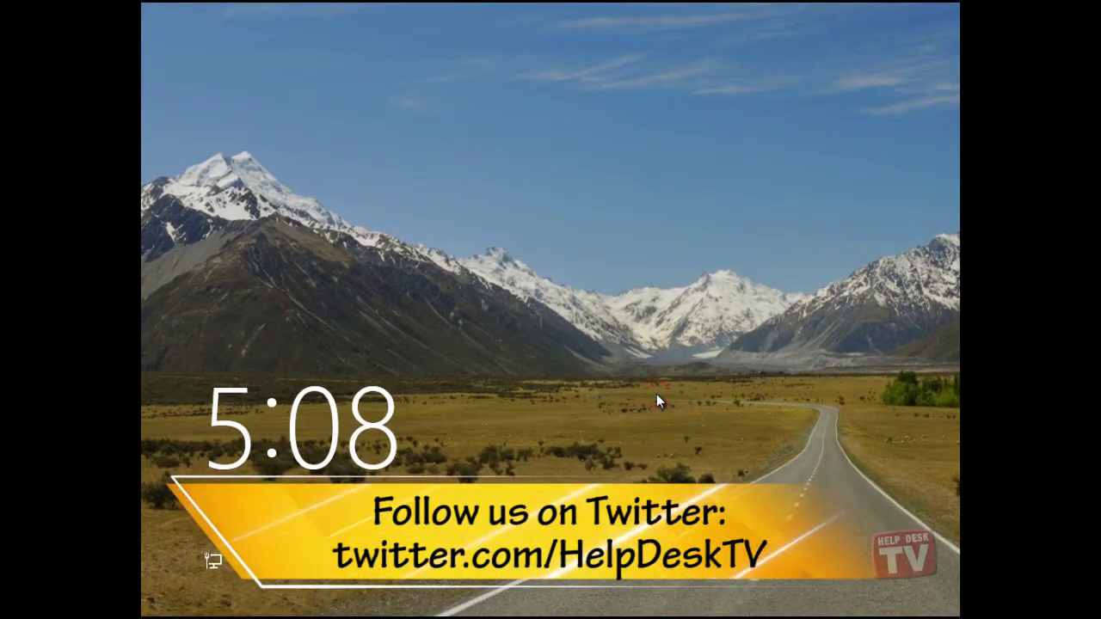
left_click(656, 401)
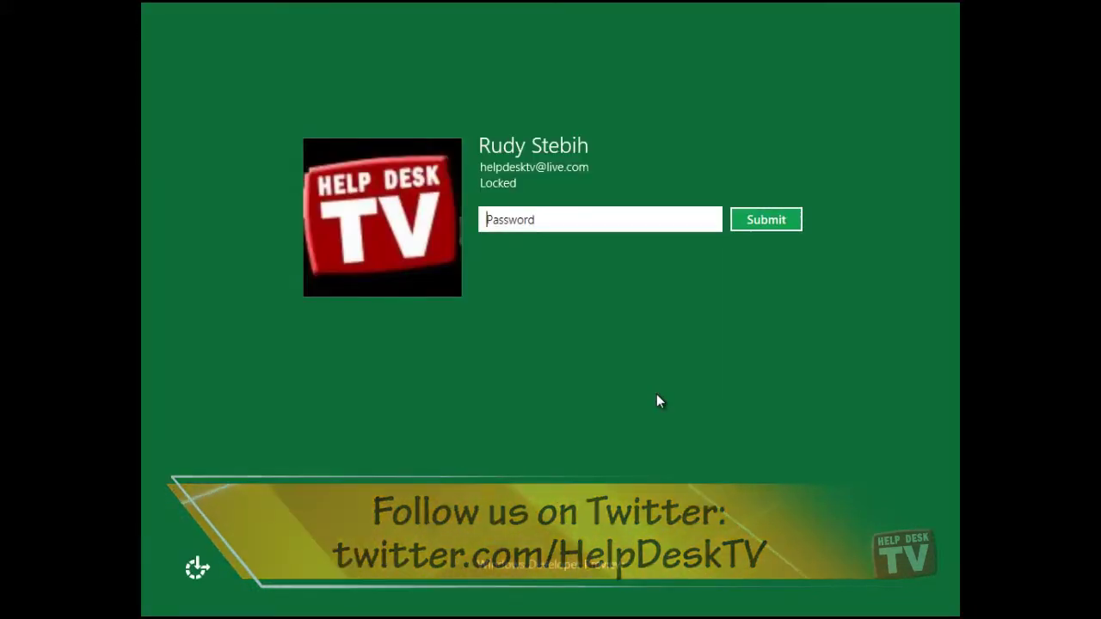
type("***")
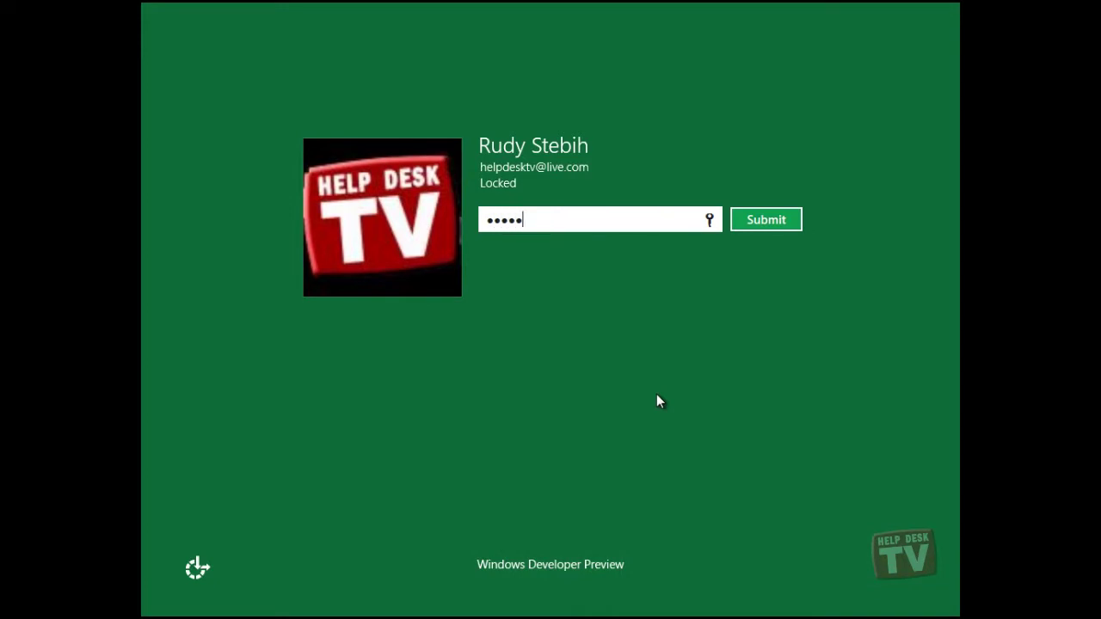
key("Return")
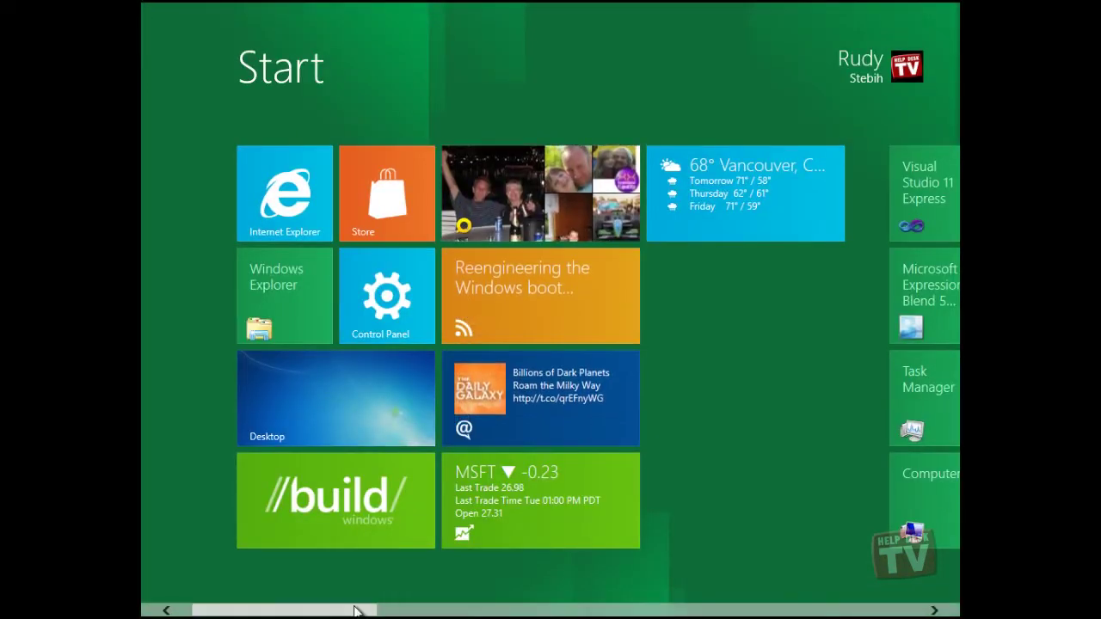
Step: Launch the Socialite app from the Start screen and open its News Feed
mouse_move(356, 610)
left_mouse_down()
mouse_move(531, 612)
mouse_move(362, 612)
left_mouse_up()
left_click(422, 203)
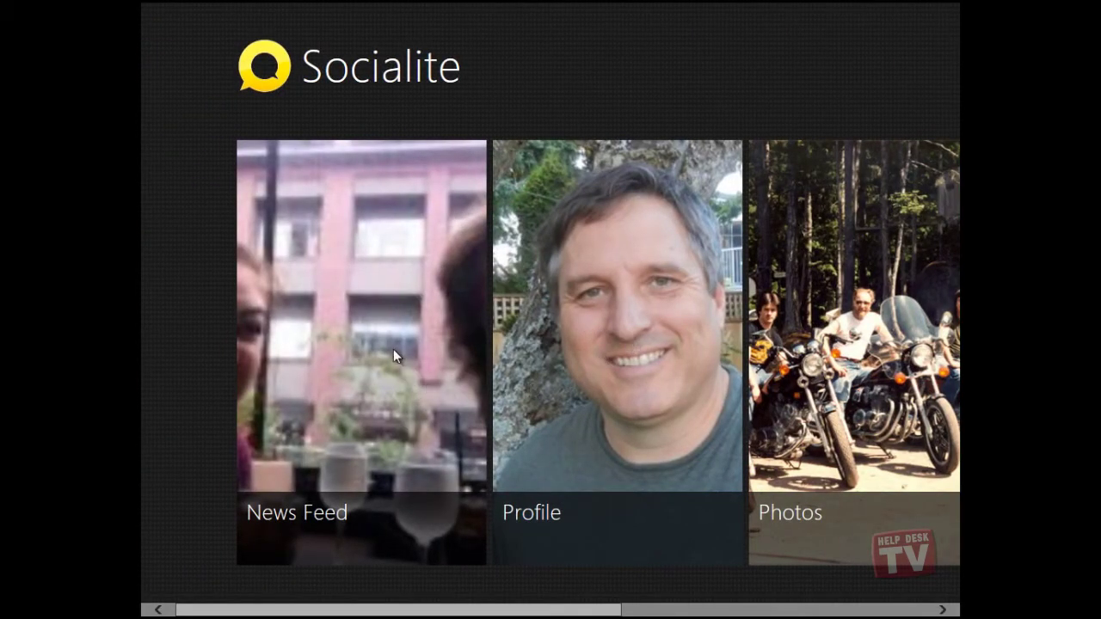
left_click(393, 354)
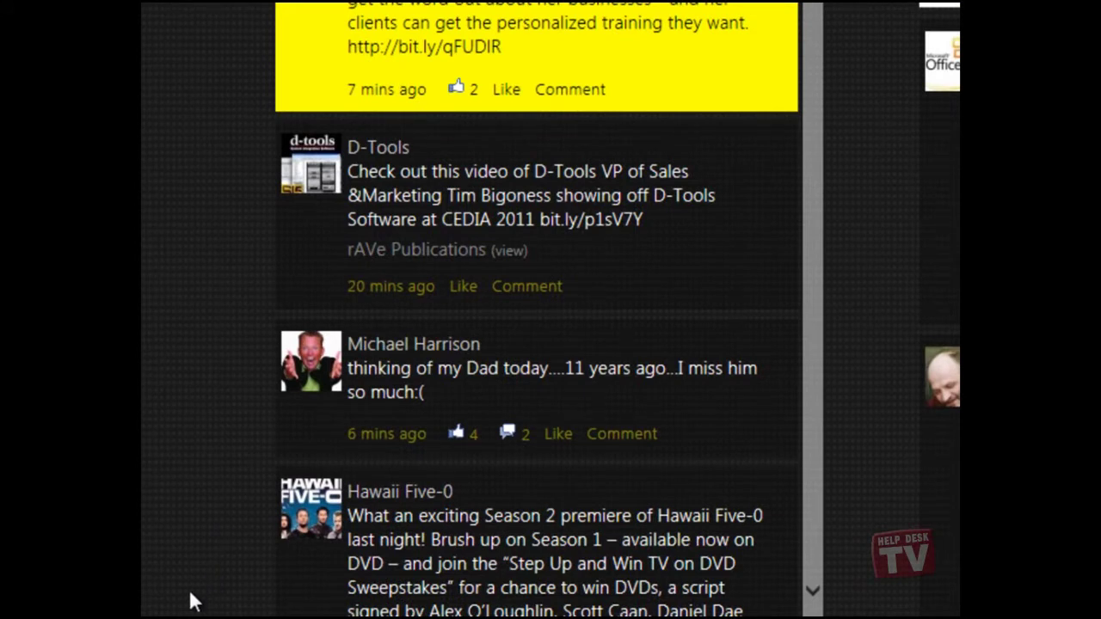
Step: Bring up the charms over the news feed and use them to return to the Start screen
mouse_move(144, 609)
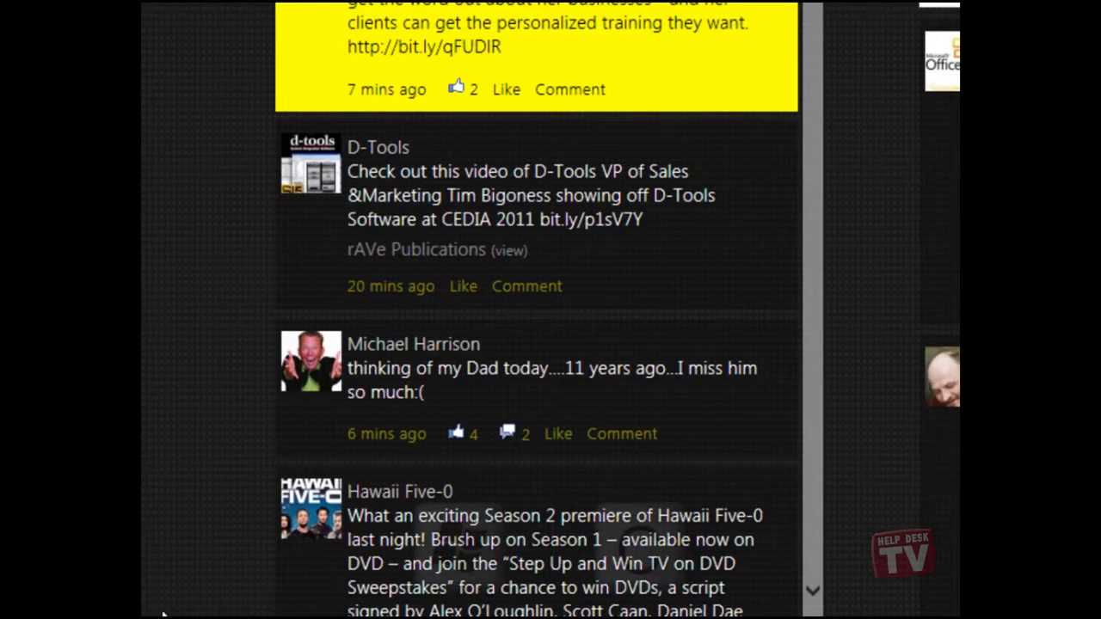
key("super+c")
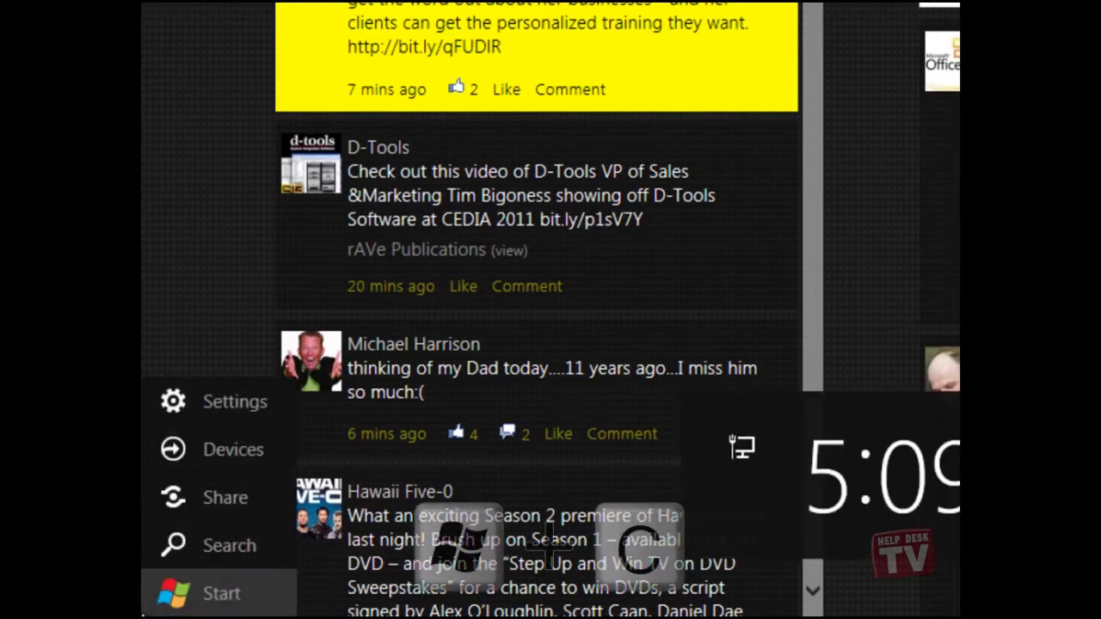
left_click(190, 596)
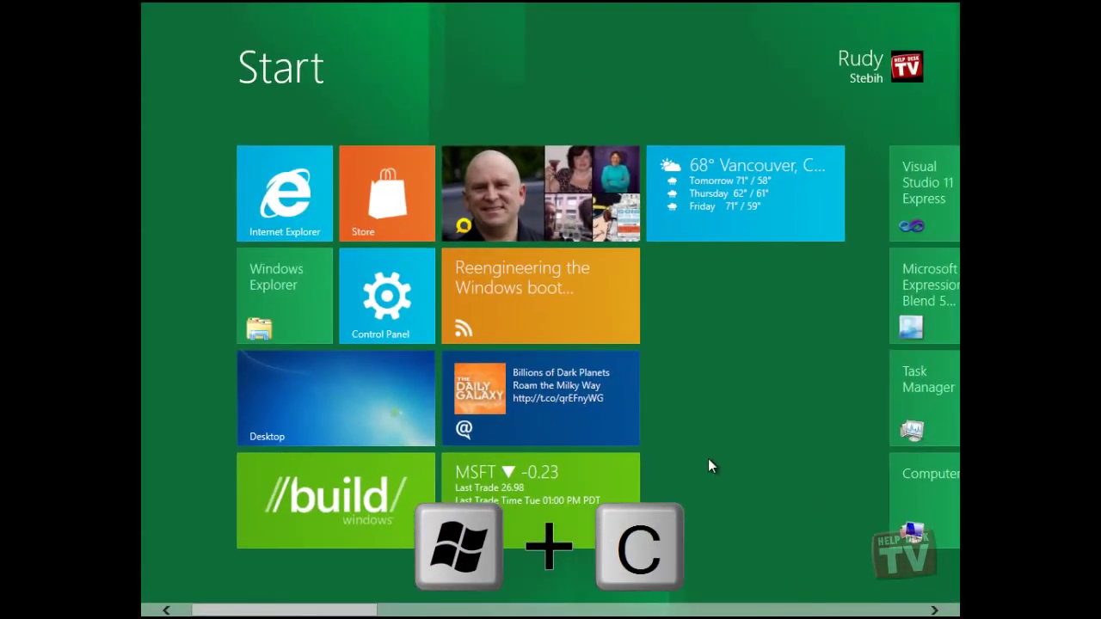
Step: Show and dismiss the charms on the Start screen, and toggle to the Socialite news feed and back
key("super+c")
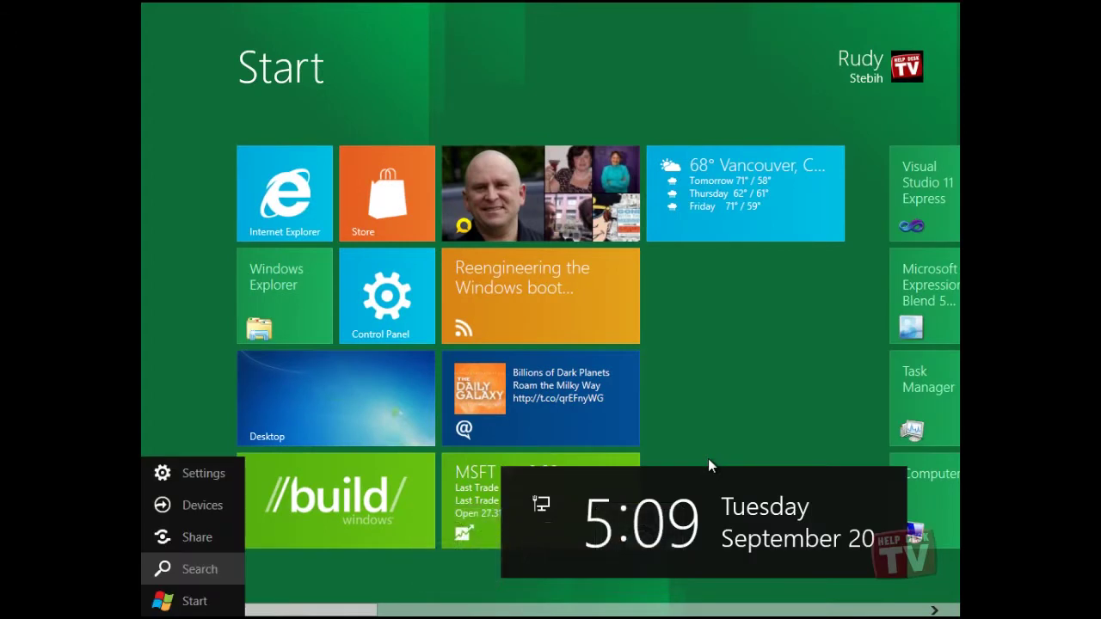
left_click(738, 397)
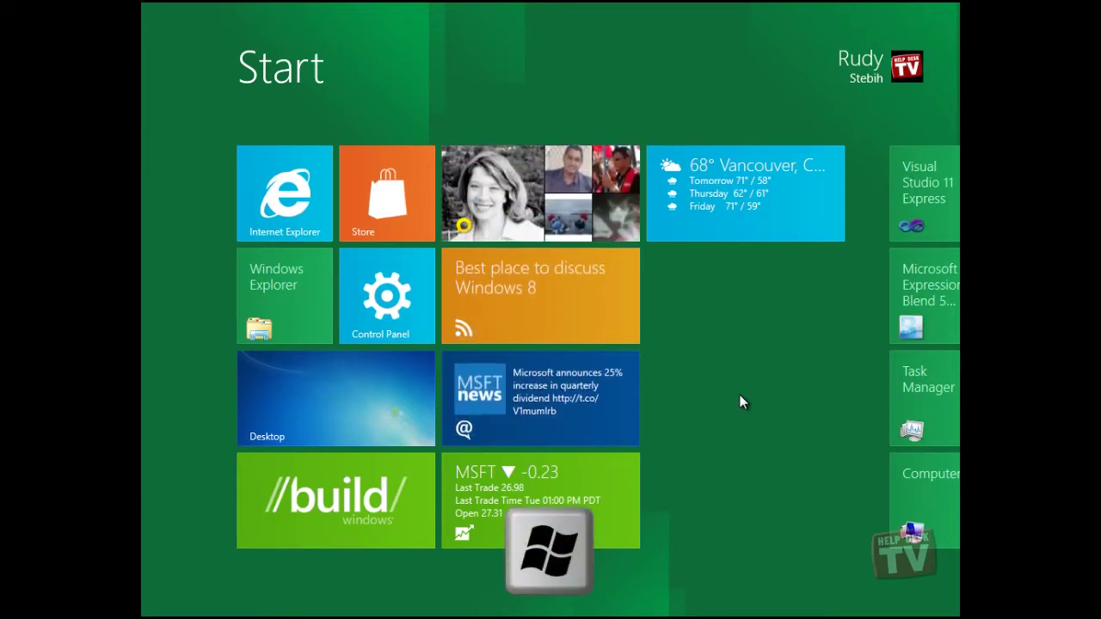
key("super")
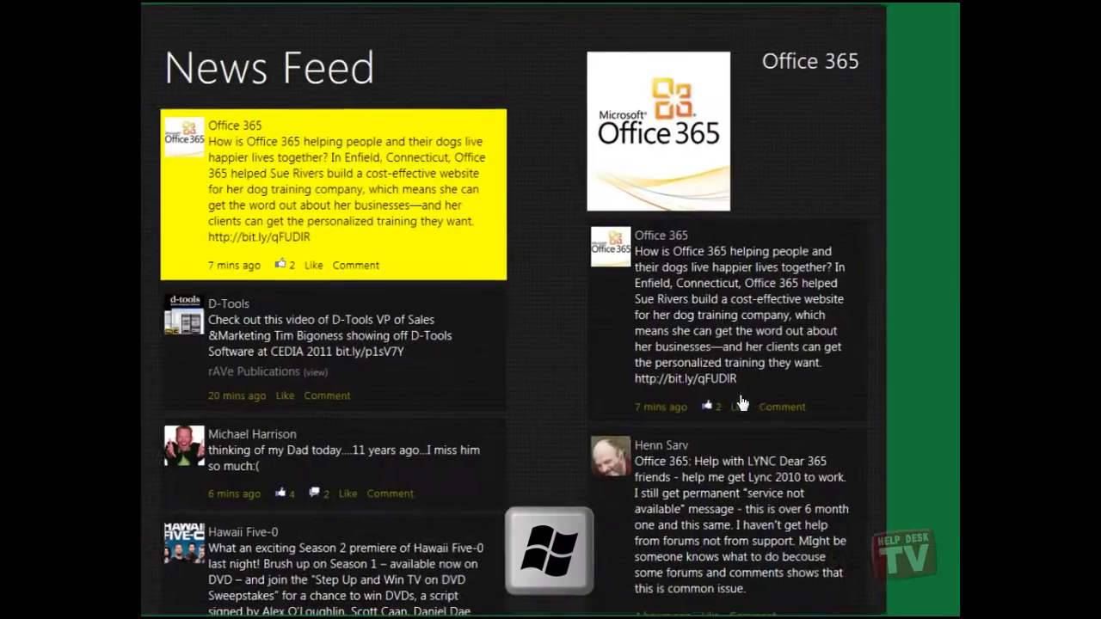
key("alt+Tab")
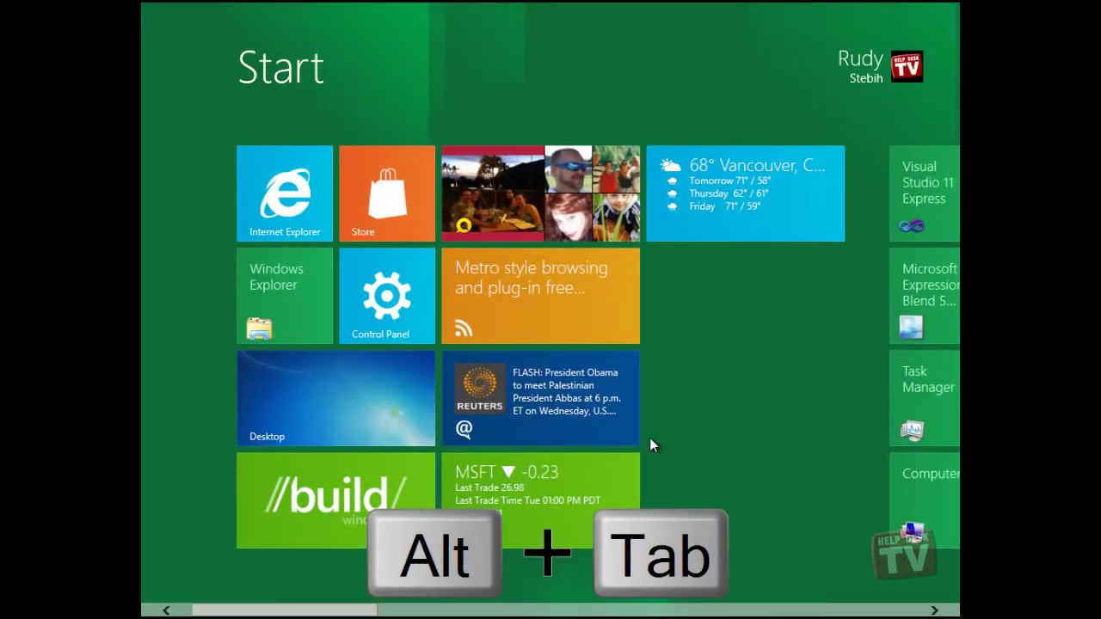
Step: Cycle through Socialite, Tweet@rama and Desktop in the thumbnail app switcher, ending on the Tweet@rama timeline
key("alt+Tab")
key("alt+Tab")
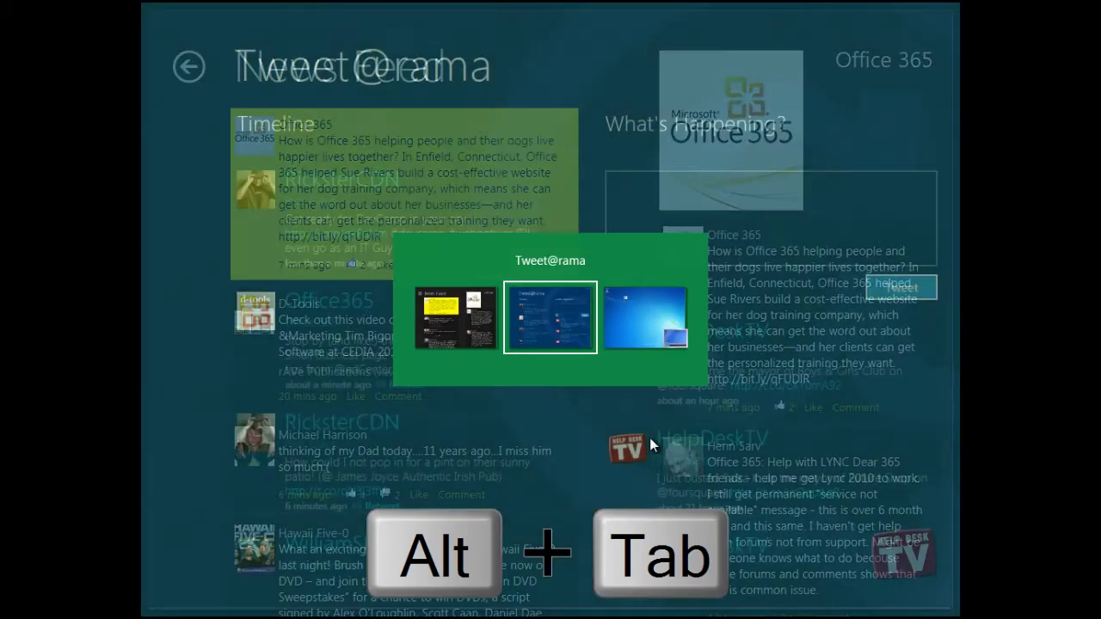
key("alt+Tab")
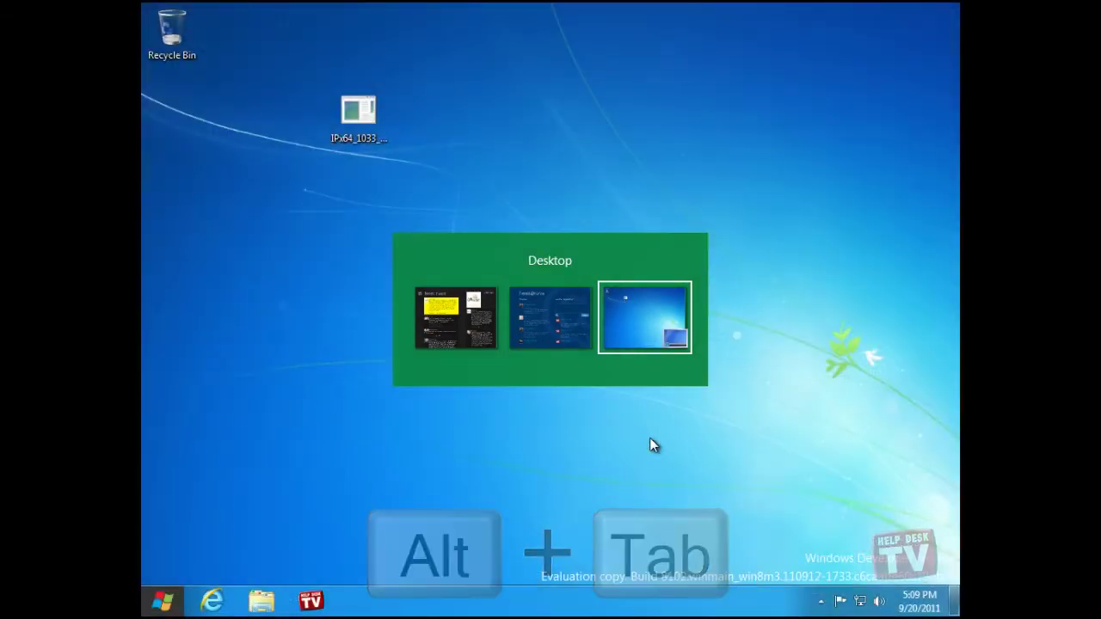
key("alt+Tab")
key("alt+Tab")
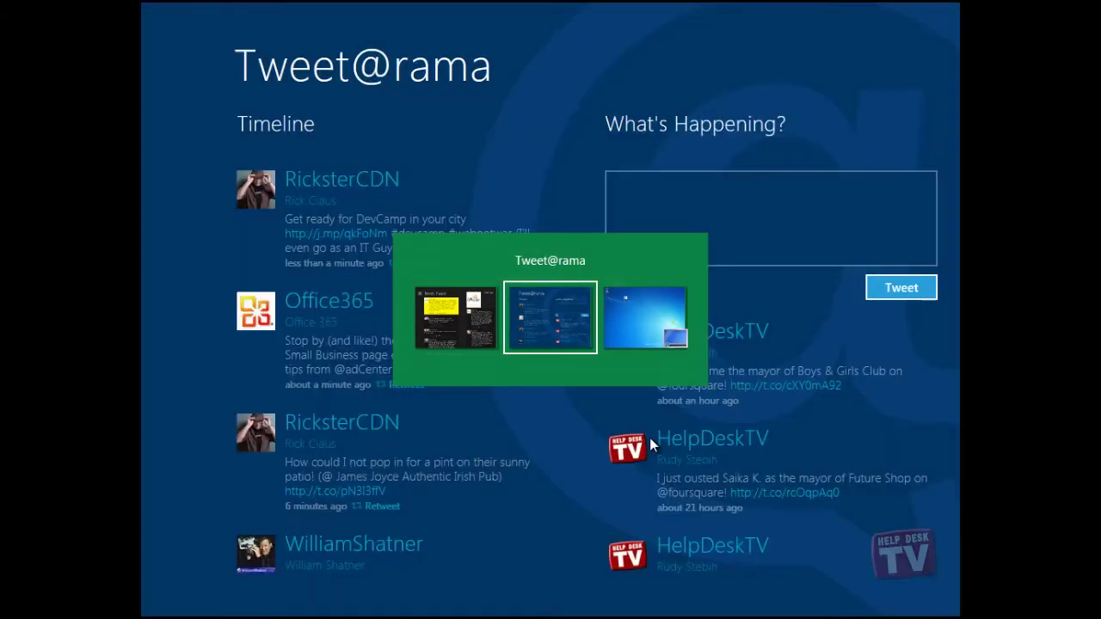
key("alt+Tab")
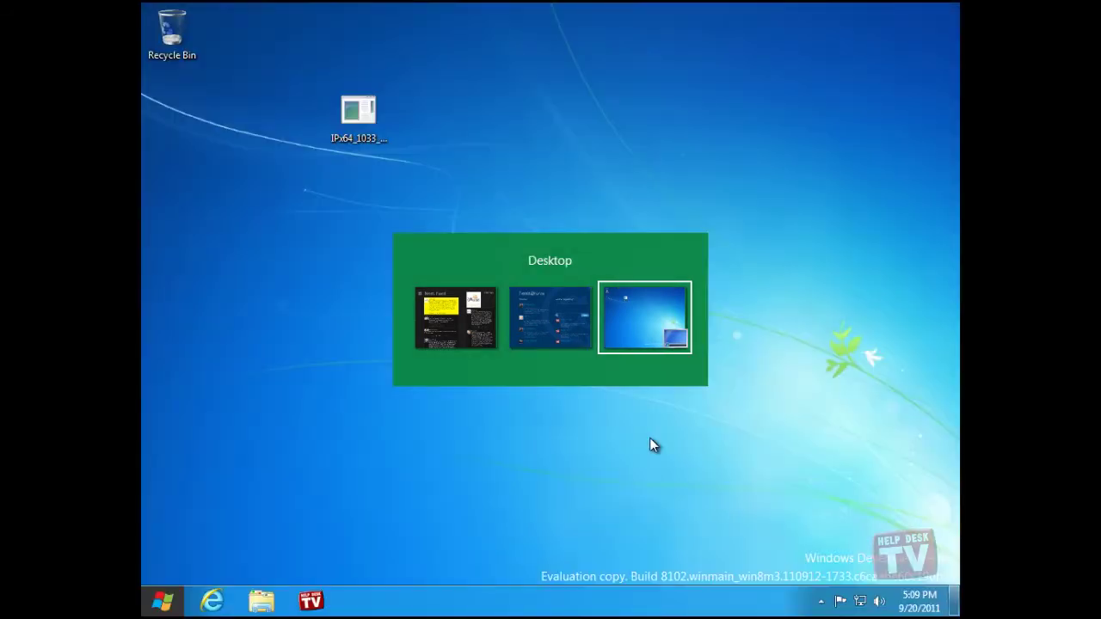
key("alt+Tab")
key("alt+Tab")
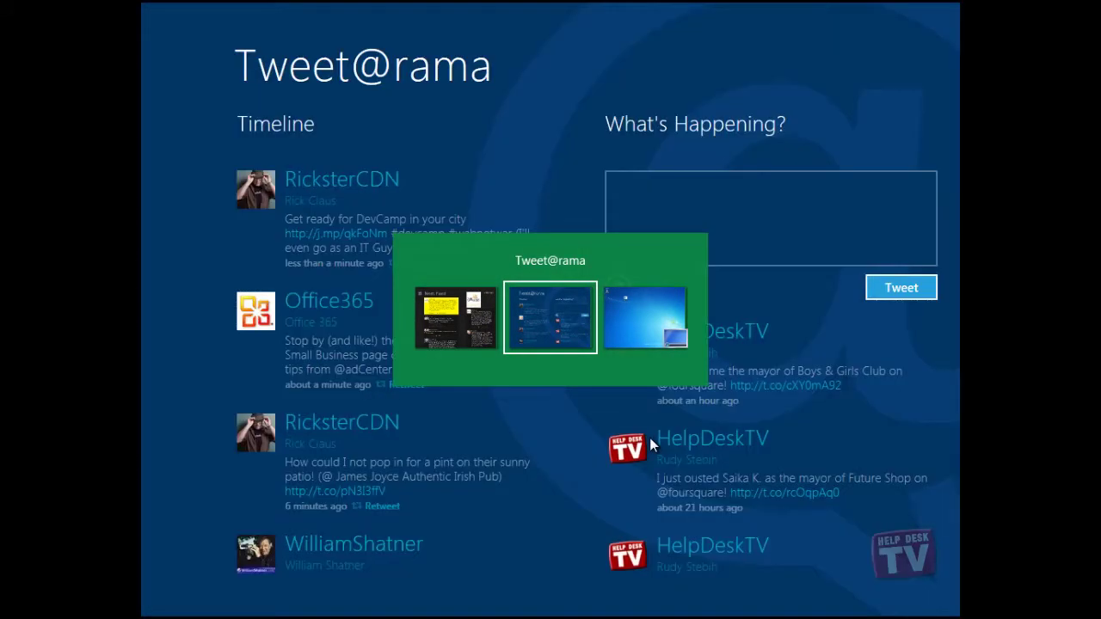
key("alt+Tab")
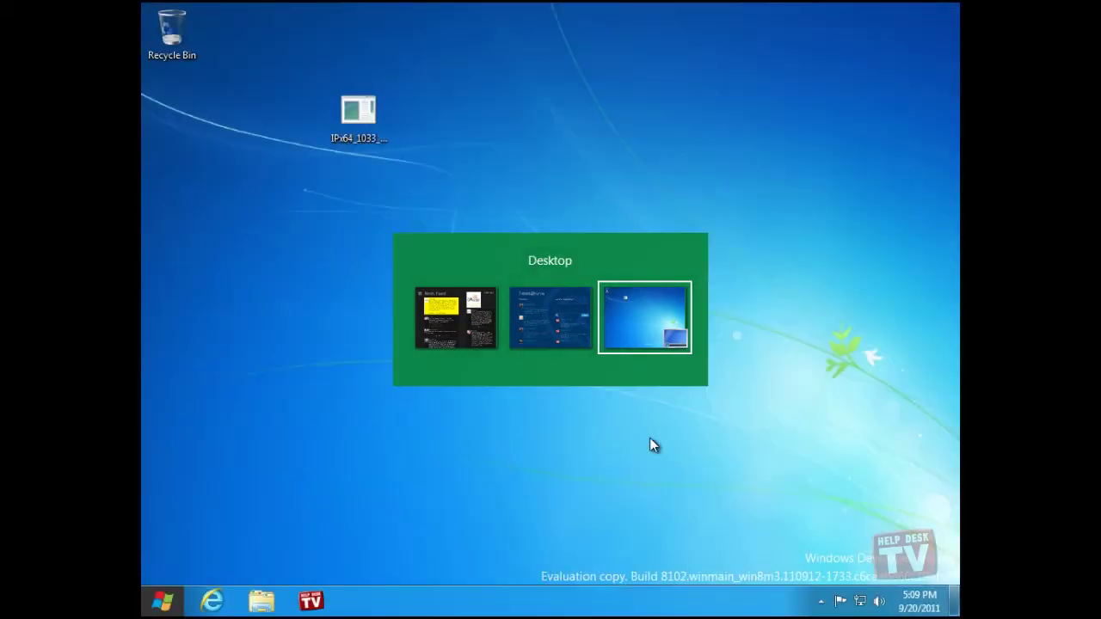
key("alt+Tab")
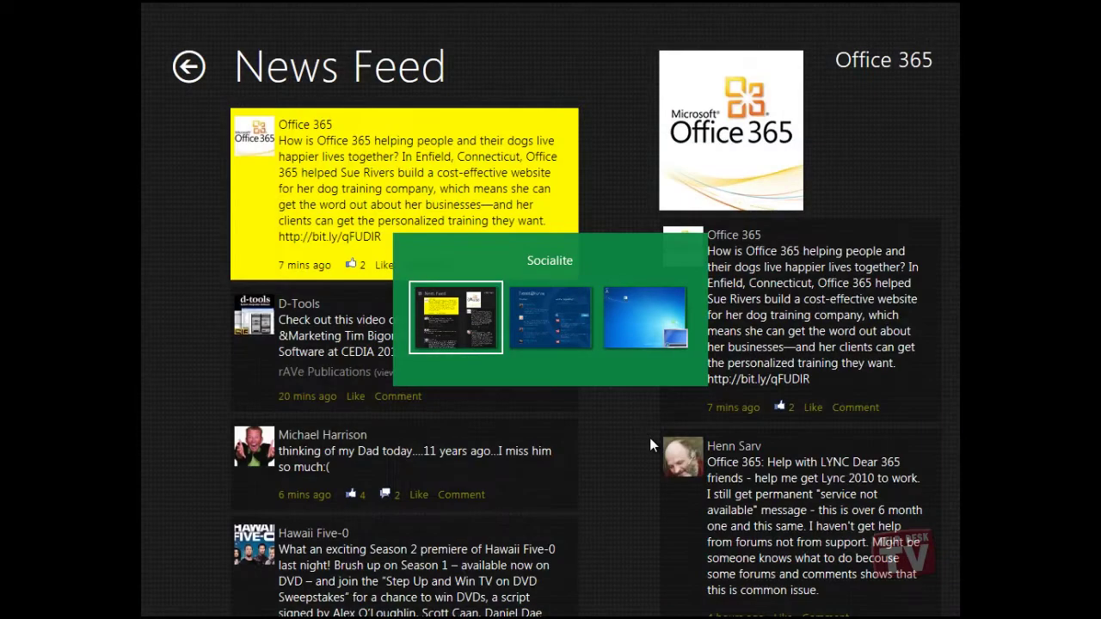
key("alt+Tab")
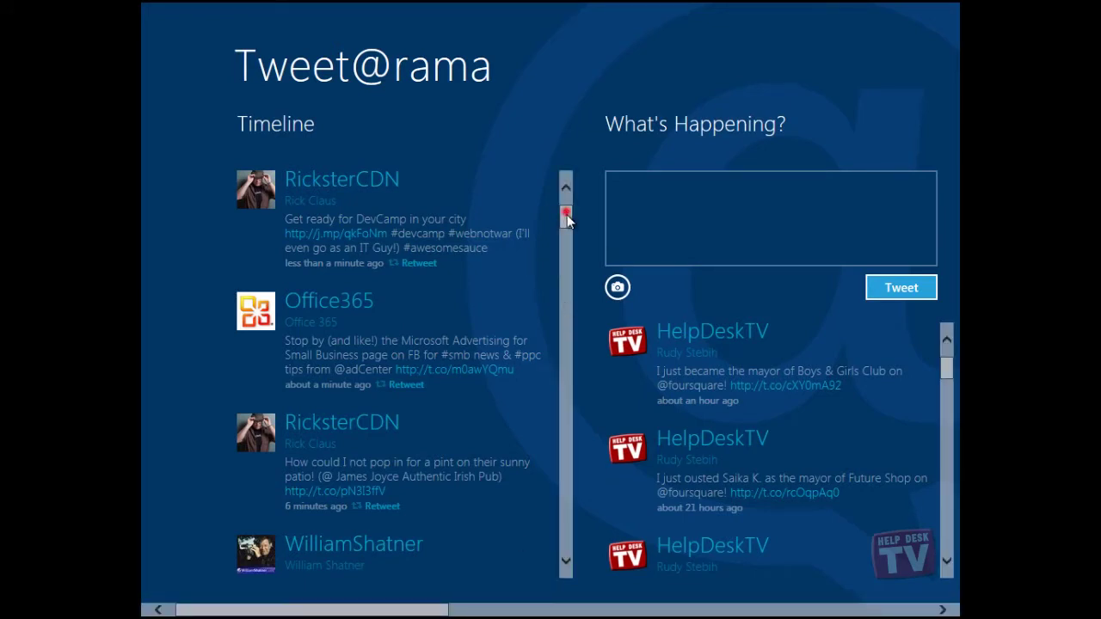
mouse_move(566, 214)
left_mouse_down()
mouse_move(568, 280)
mouse_move(568, 211)
left_mouse_up()
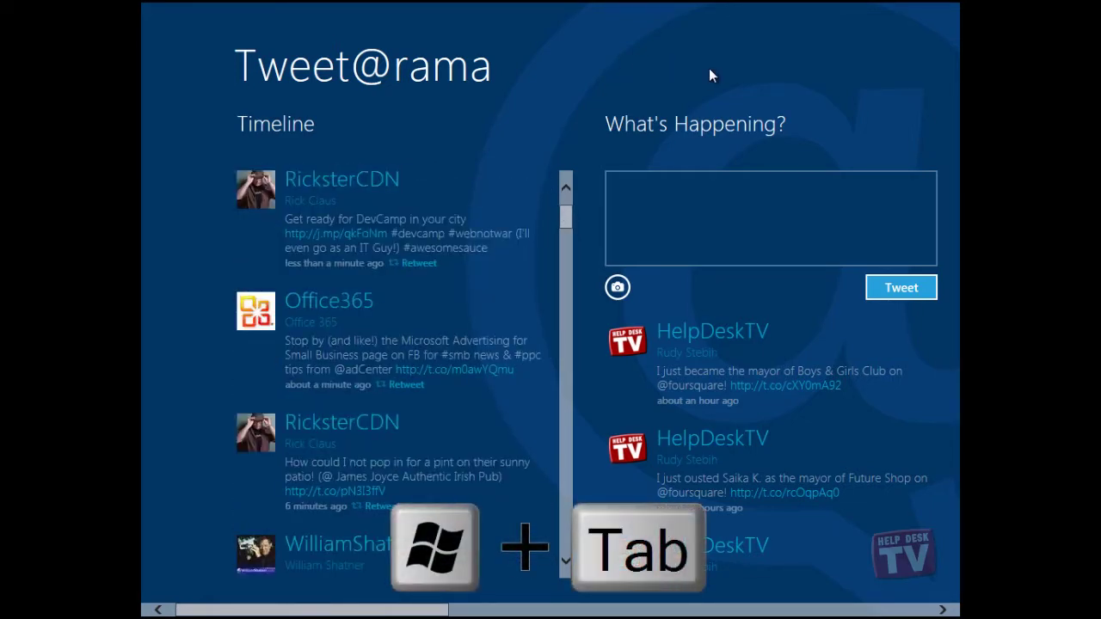
Step: Cycle through the open apps full screen without the thumbnail switcher, passing Socialite and the desktop and ending on Tweet@rama
key("super+Tab")
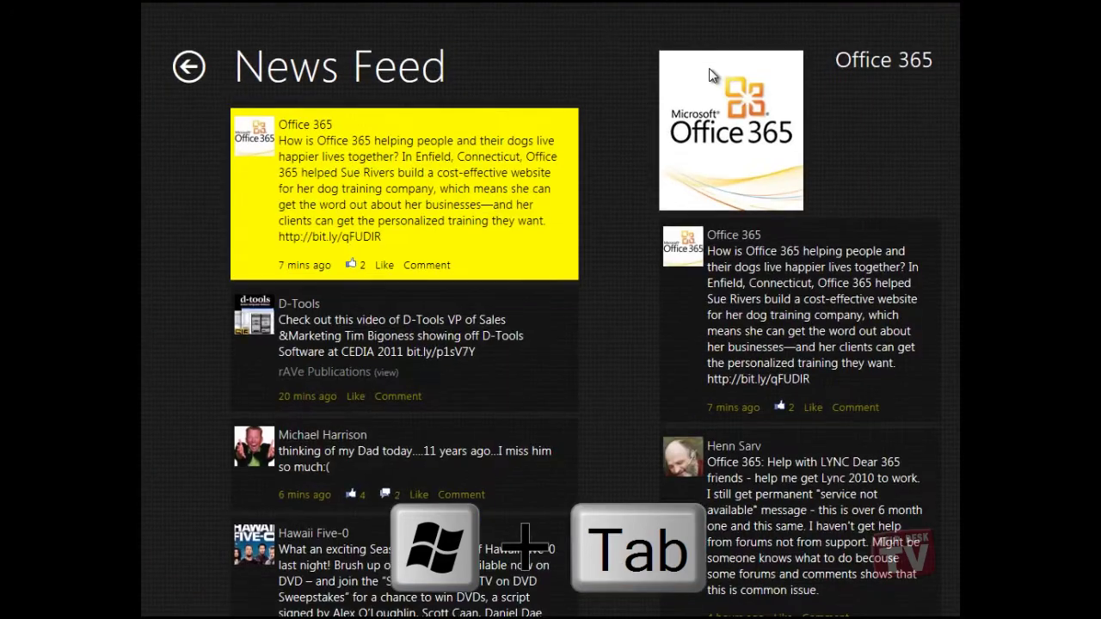
key("super+Tab")
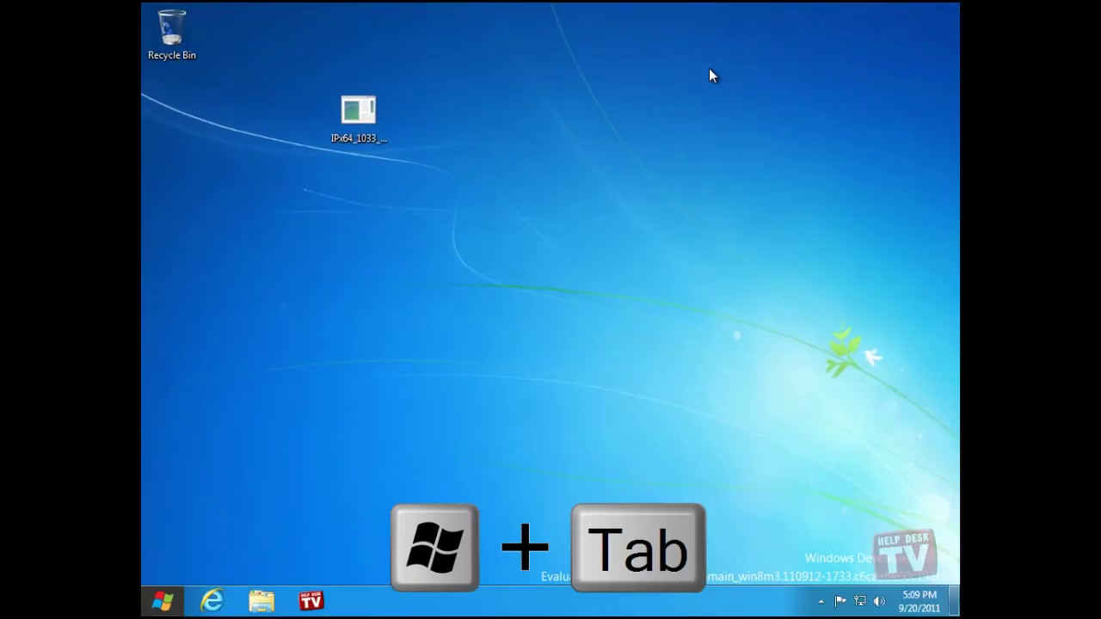
key("super+Tab")
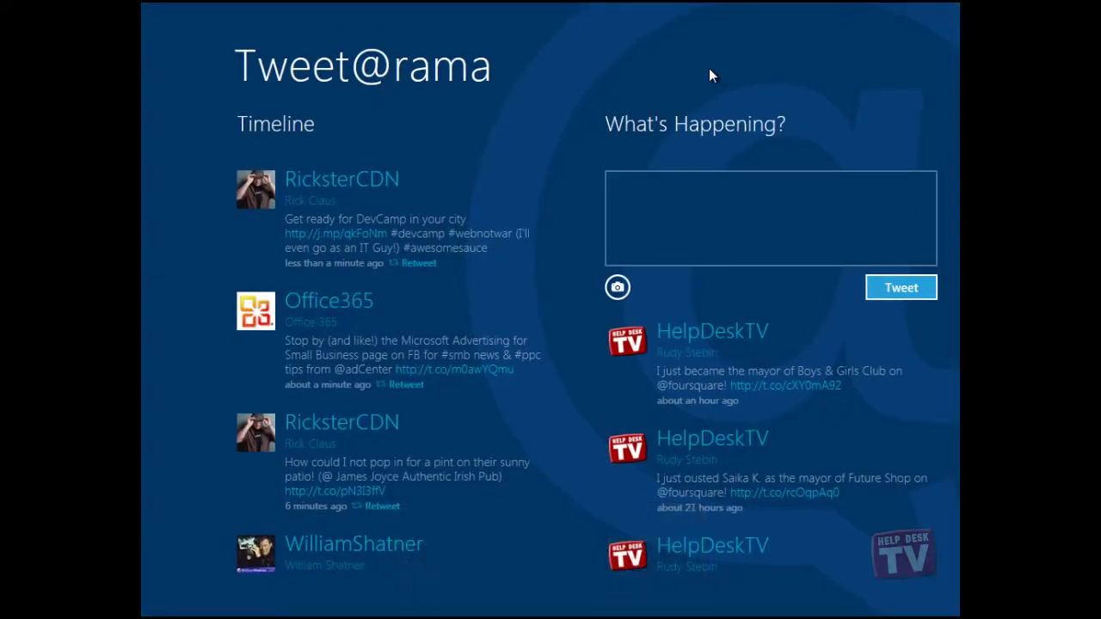
key("super+Tab")
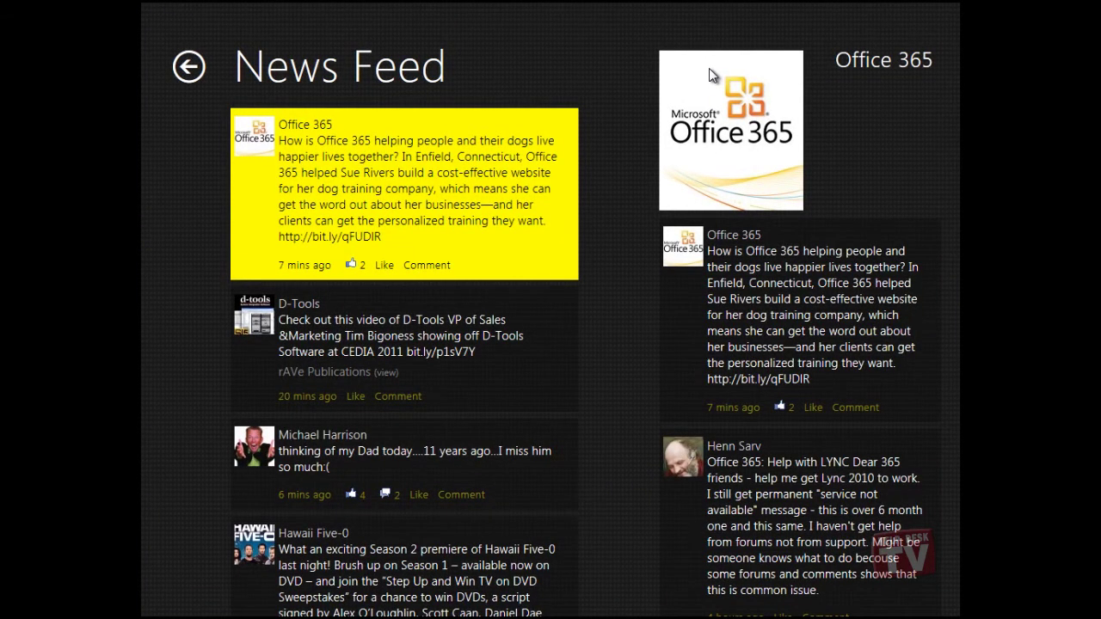
key("super+Tab")
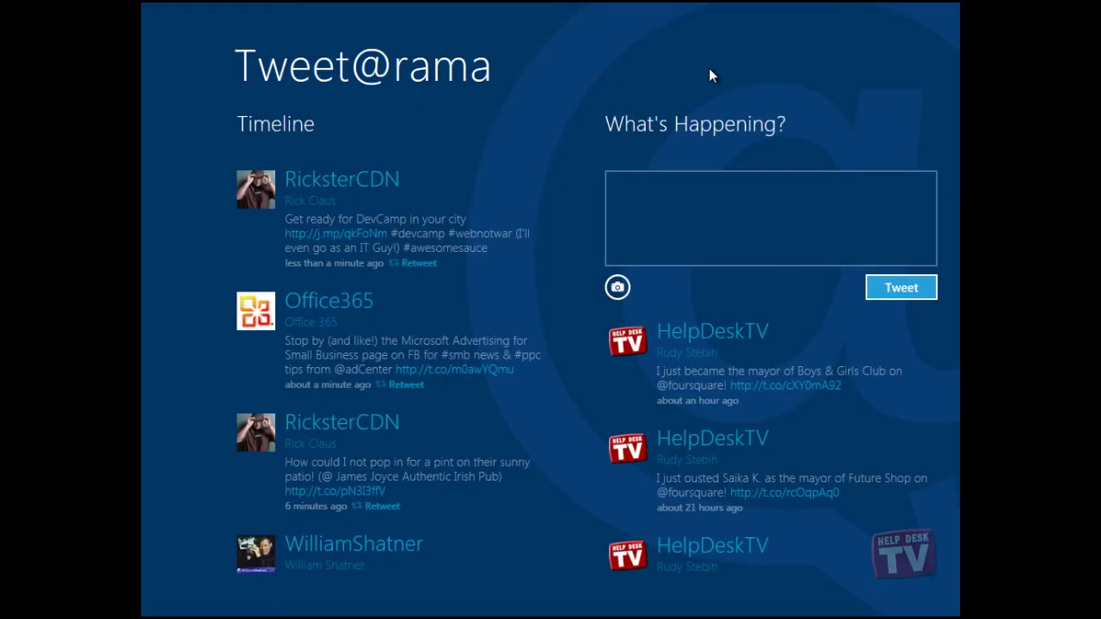
key("super+Tab")
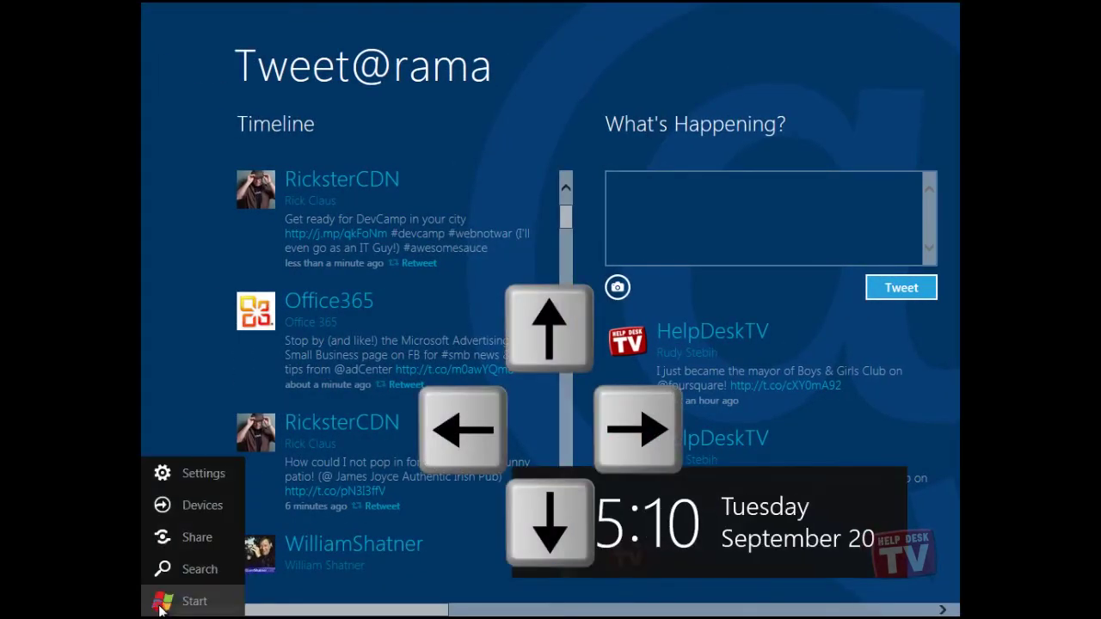
Step: Return to the Start screen and move the tile selection across to Developer Command Prompt
left_click(161, 605)
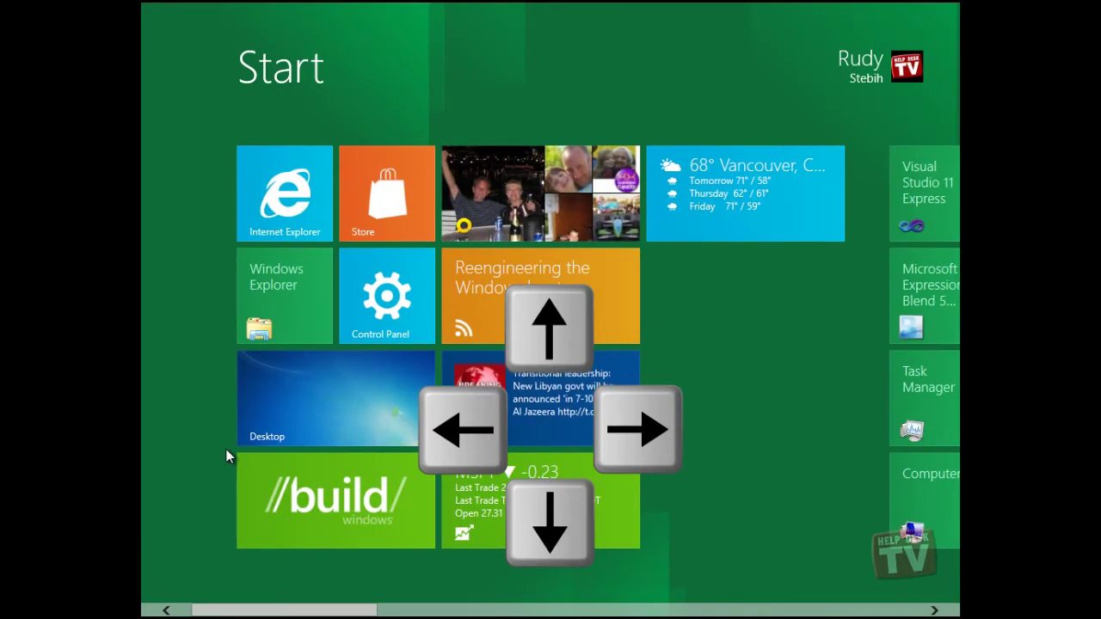
key("Right")
key("Right")
key("Right")
key("Right")
key("Right")
key("Right")
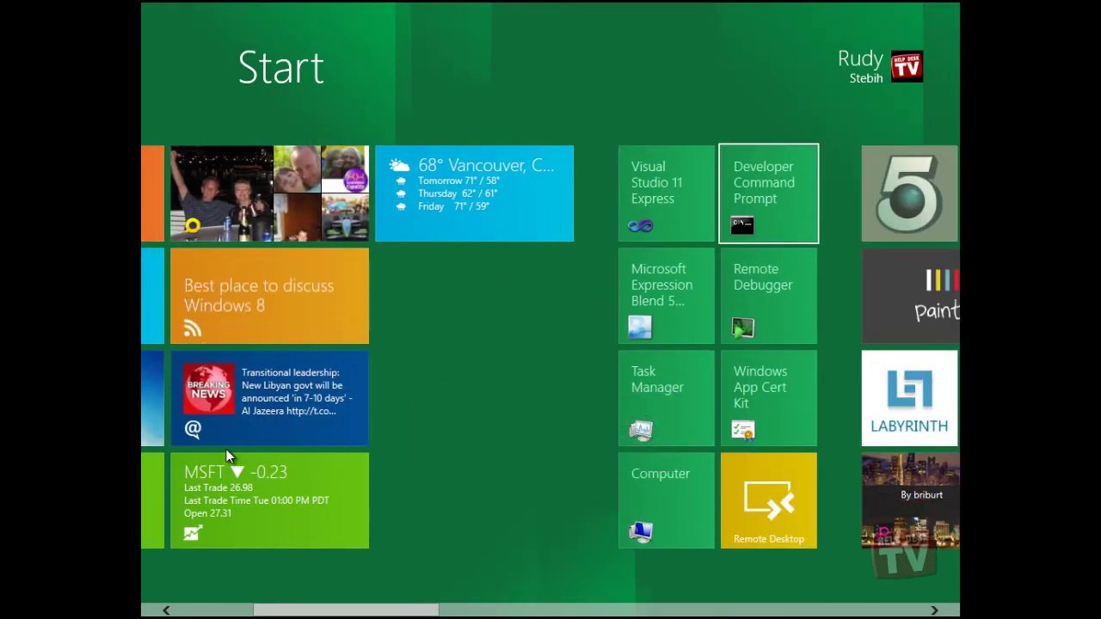
Step: Move the selection to the Visual Studio 11 Express tile and page back to the first group of Start tiles
key("Page_Up")
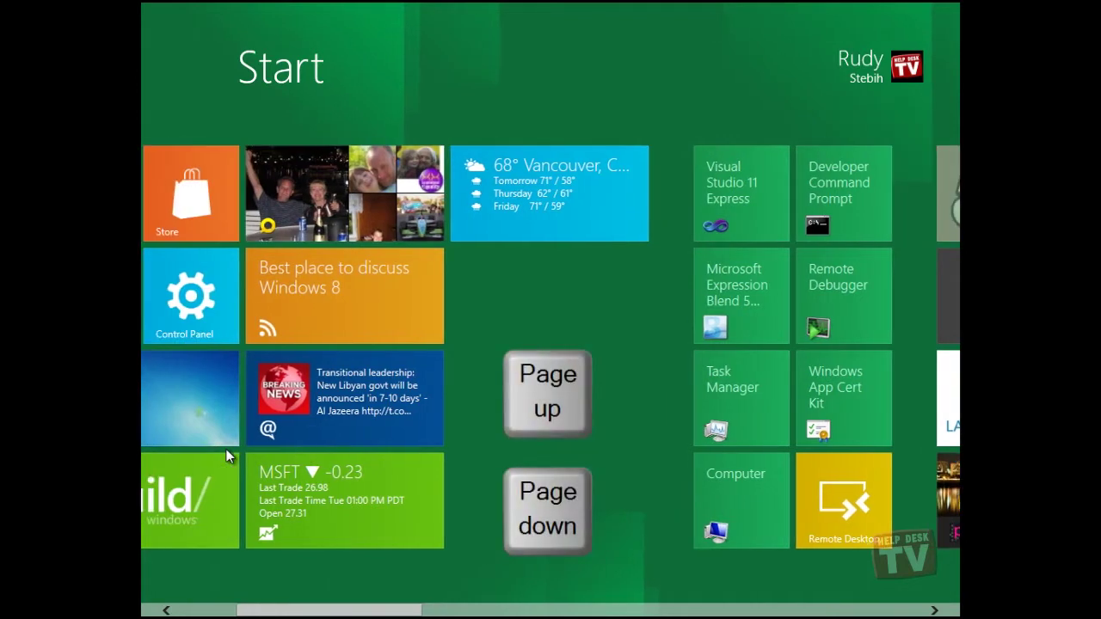
key("Left")
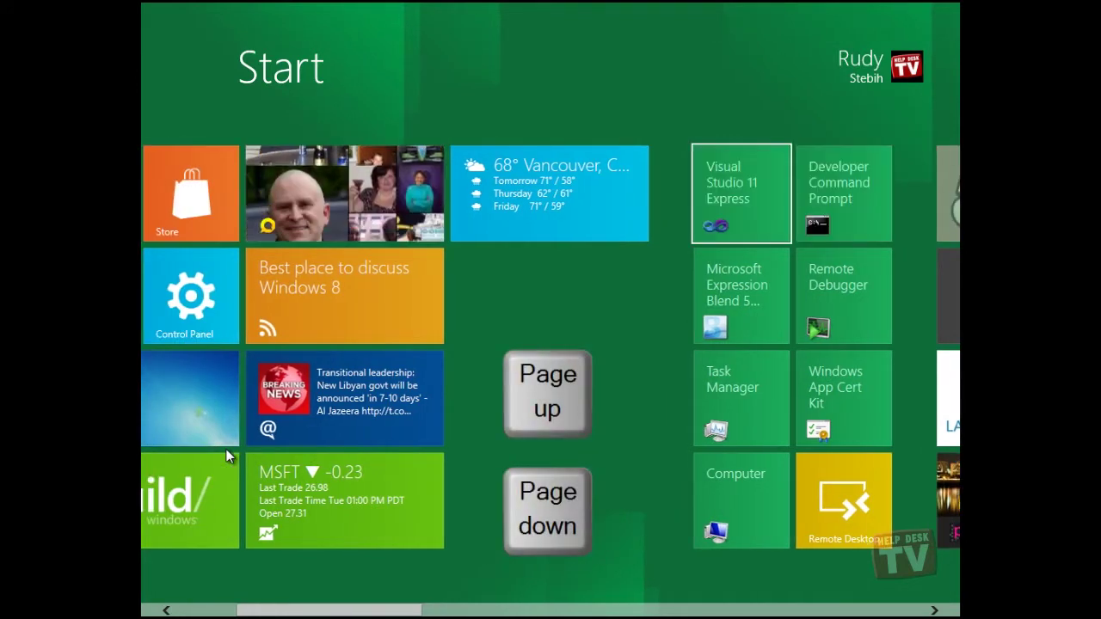
key("Page_Up")
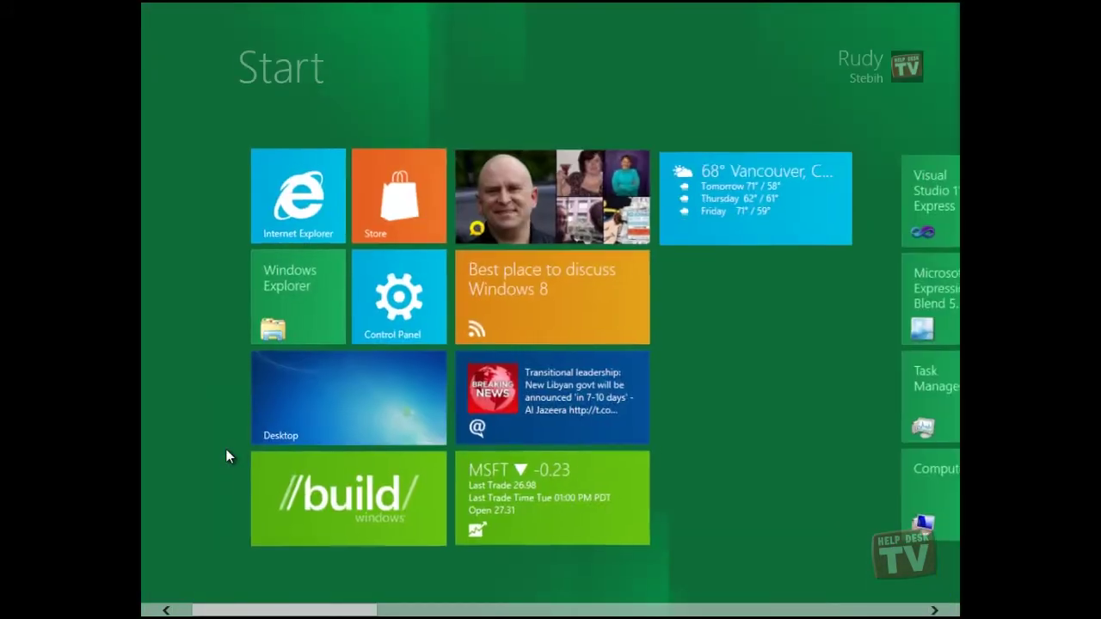
Step: Browse the further tile groups on the Start screen and switch to the desktop
scroll(228, 456, "down", 10)
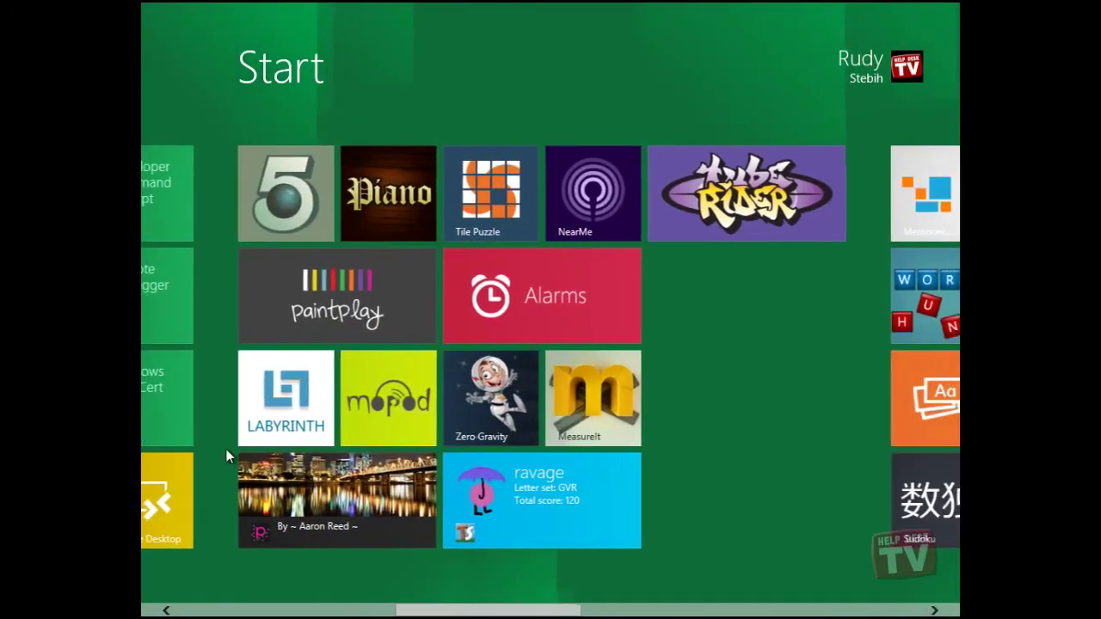
scroll(226, 456, "down", 5)
key("super+d")
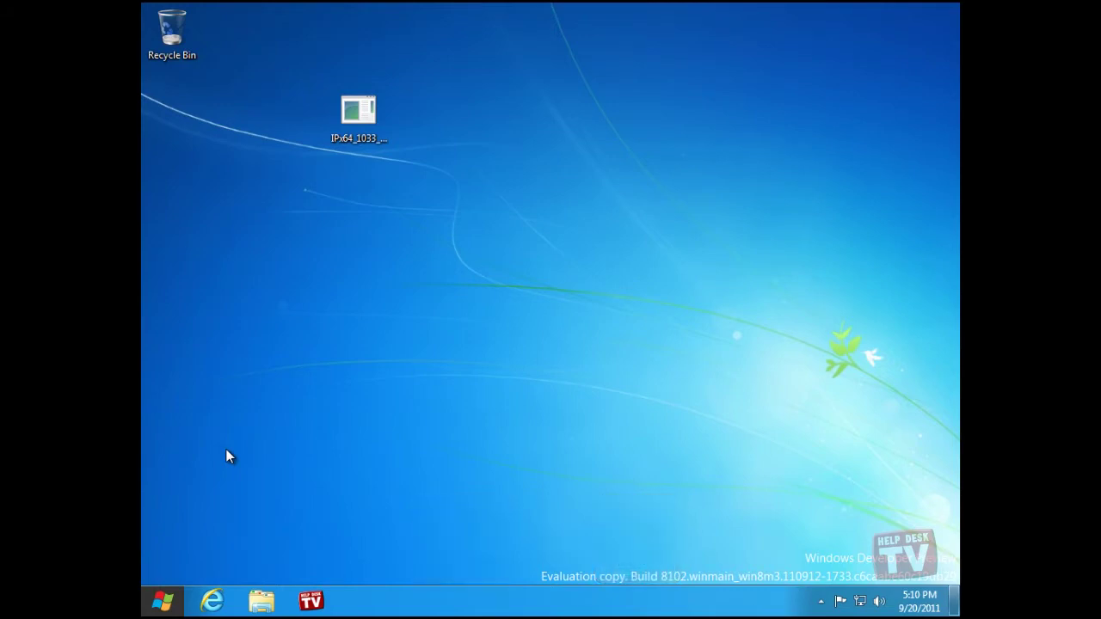
Step: Return to the Start screen, lock the computer and sign back in with the account password
key("super")
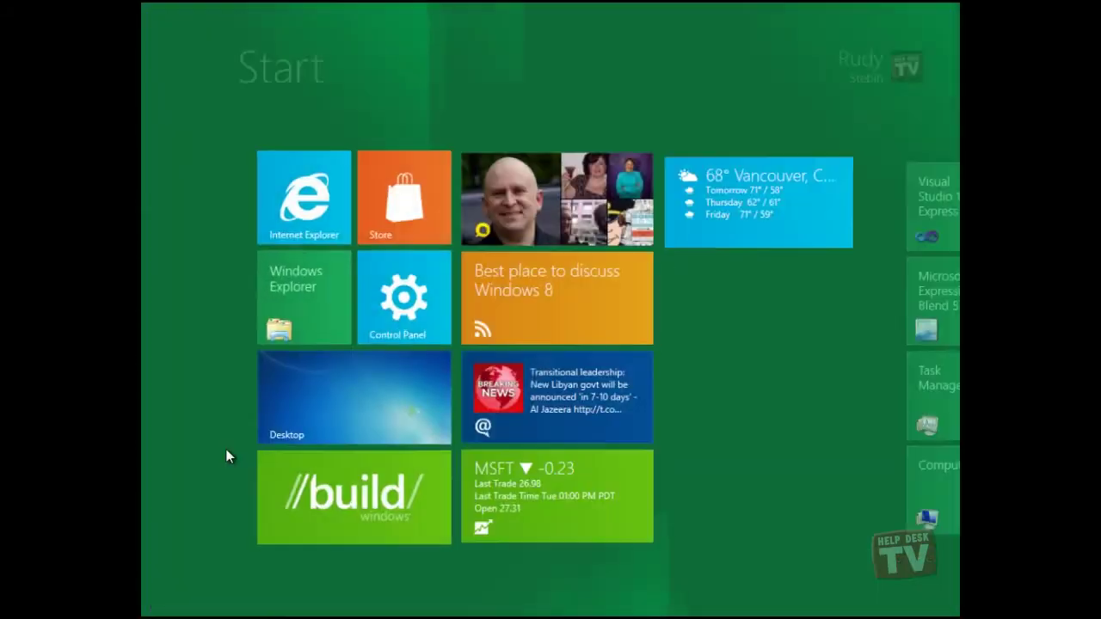
key("super+l")
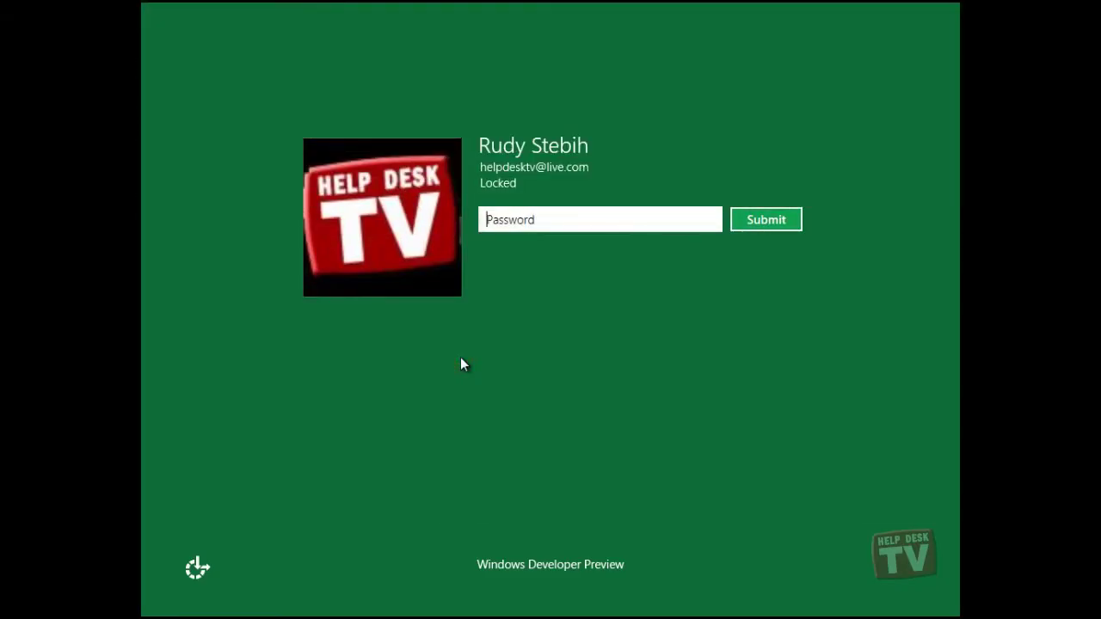
type("••••••")
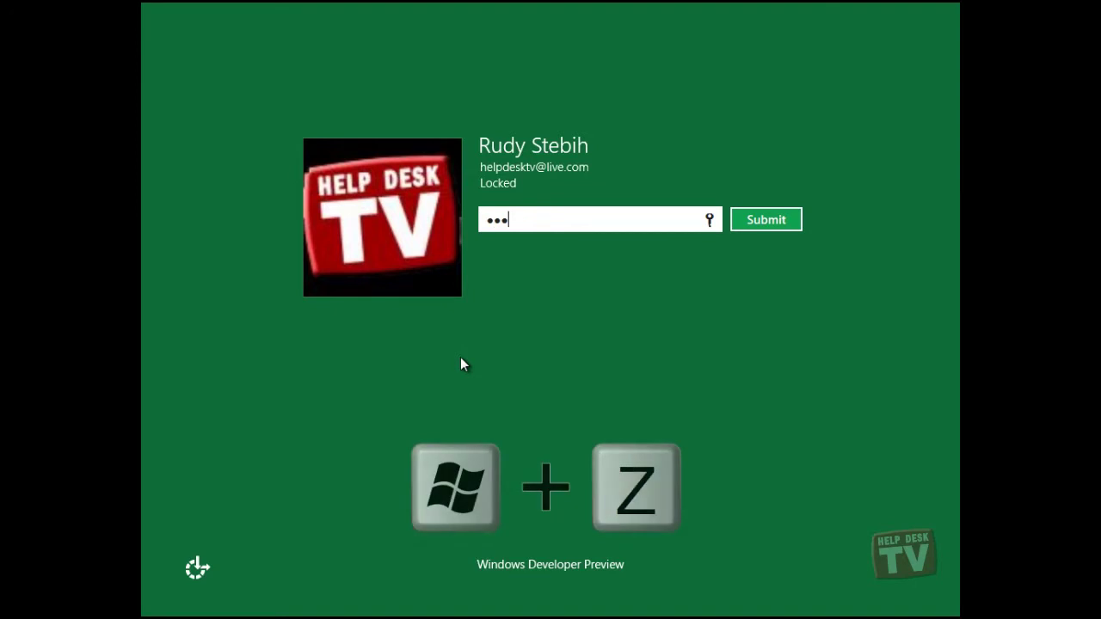
key("Return")
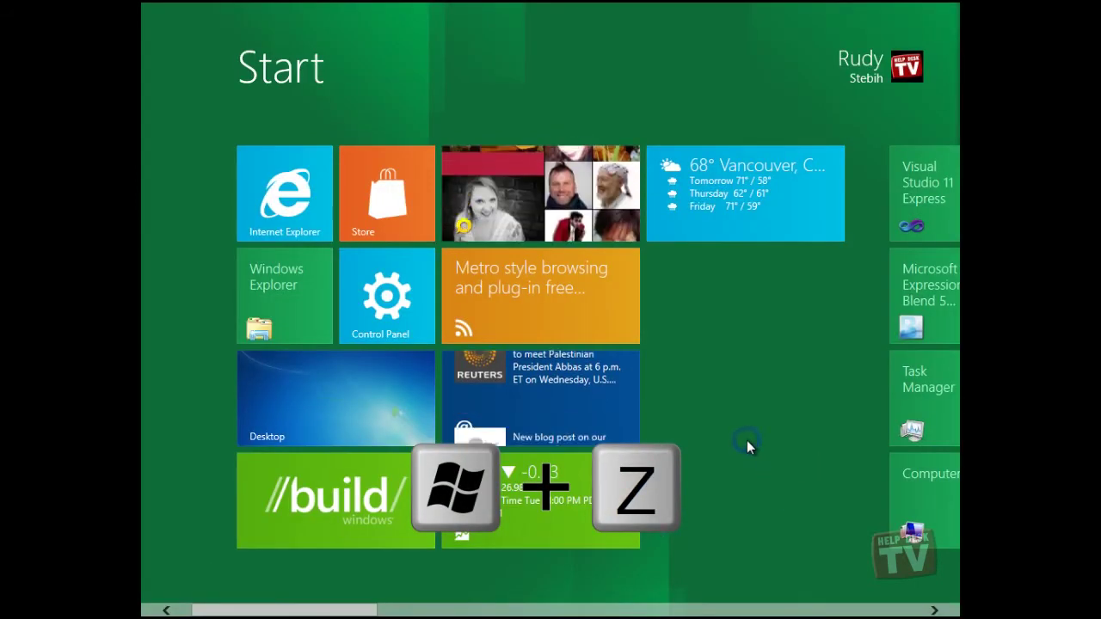
Step: Open Tweet@rama, toggle its app commands on and off over the timeline, and refresh the tweets
left_click(592, 423)
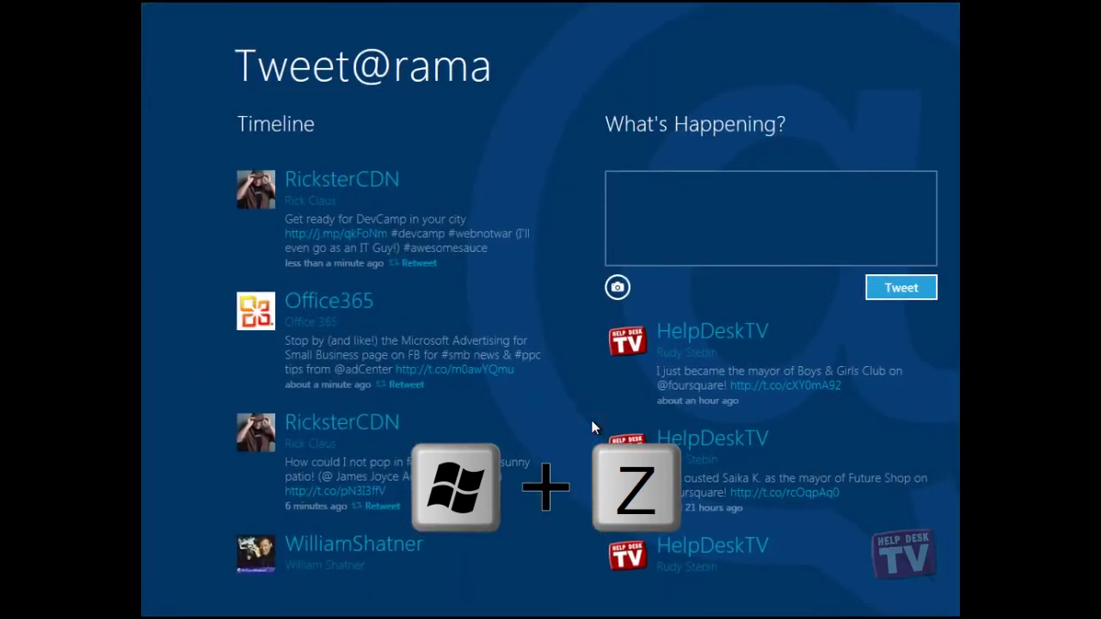
scroll(564, 417, "down", 3)
right_click(592, 409)
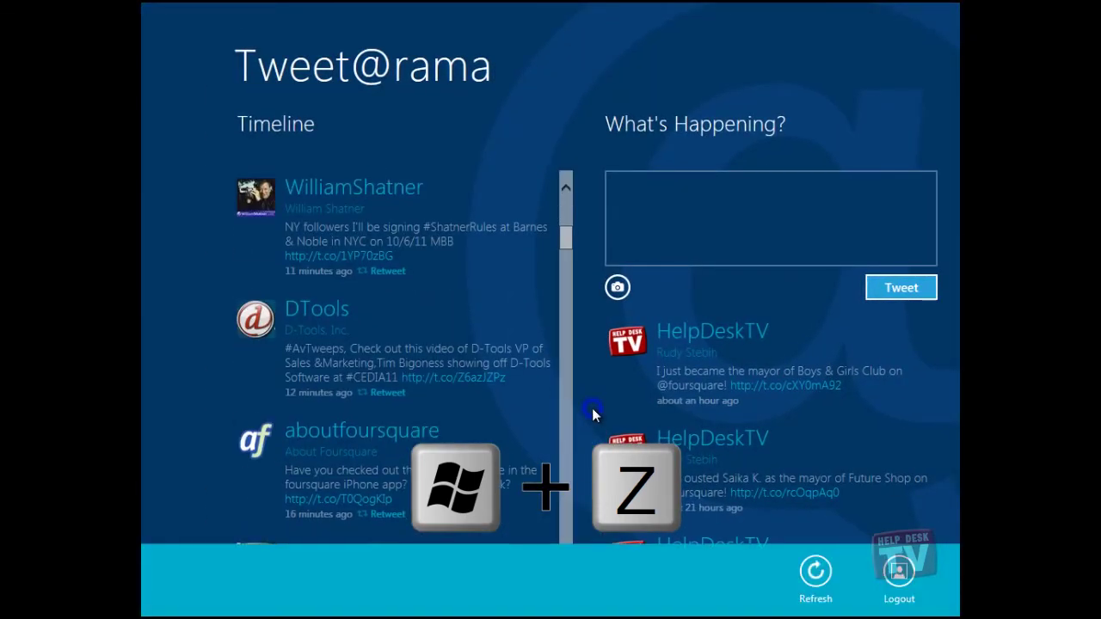
key("super+z")
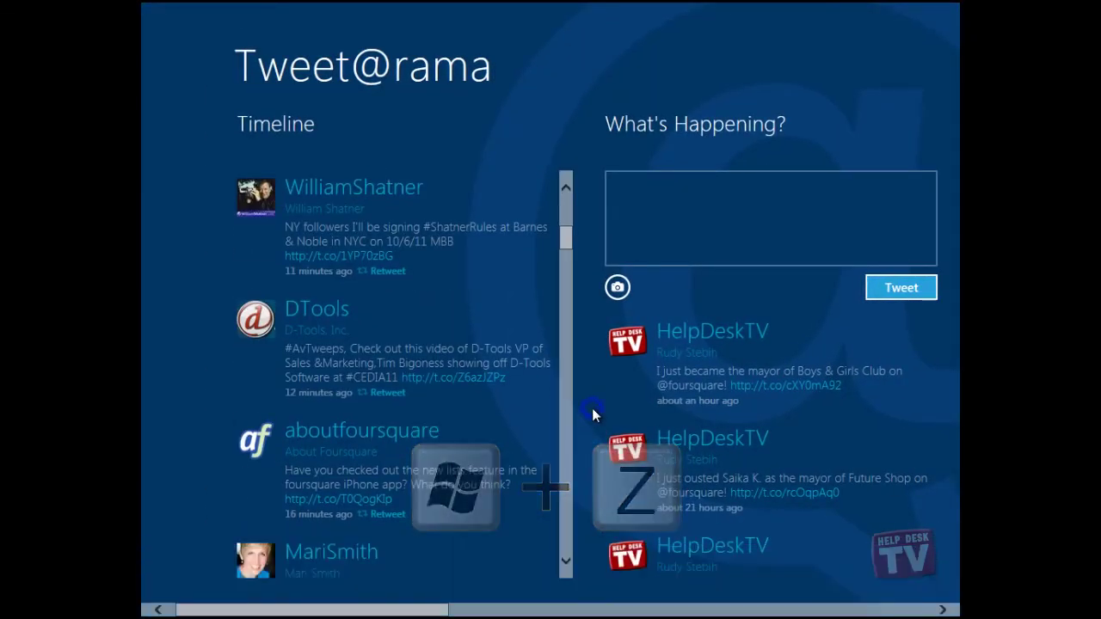
right_click(592, 415)
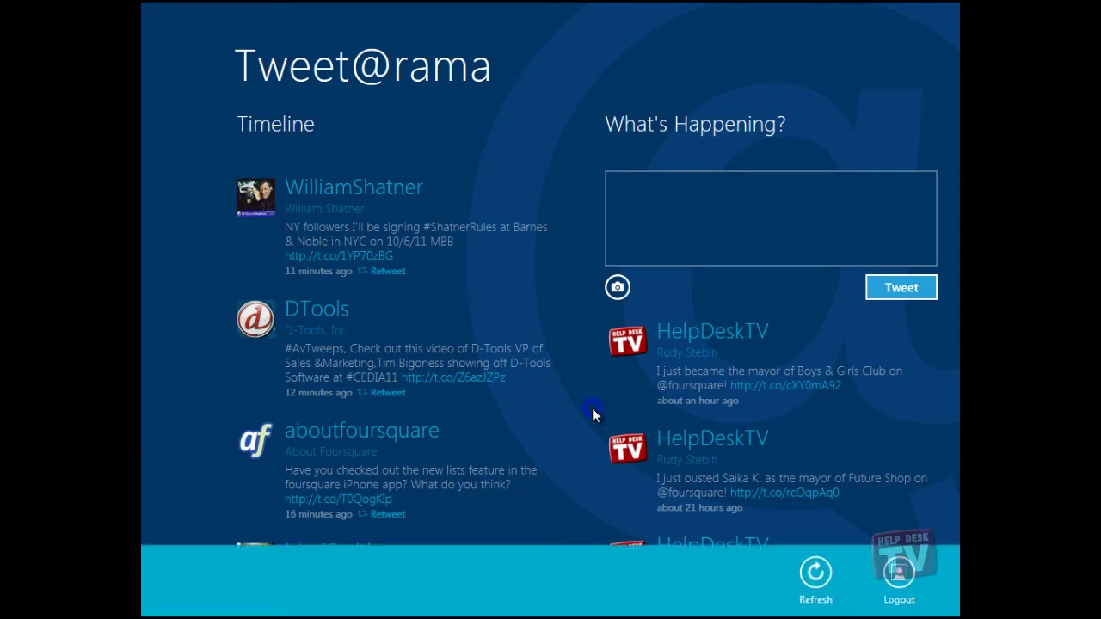
left_click(814, 580)
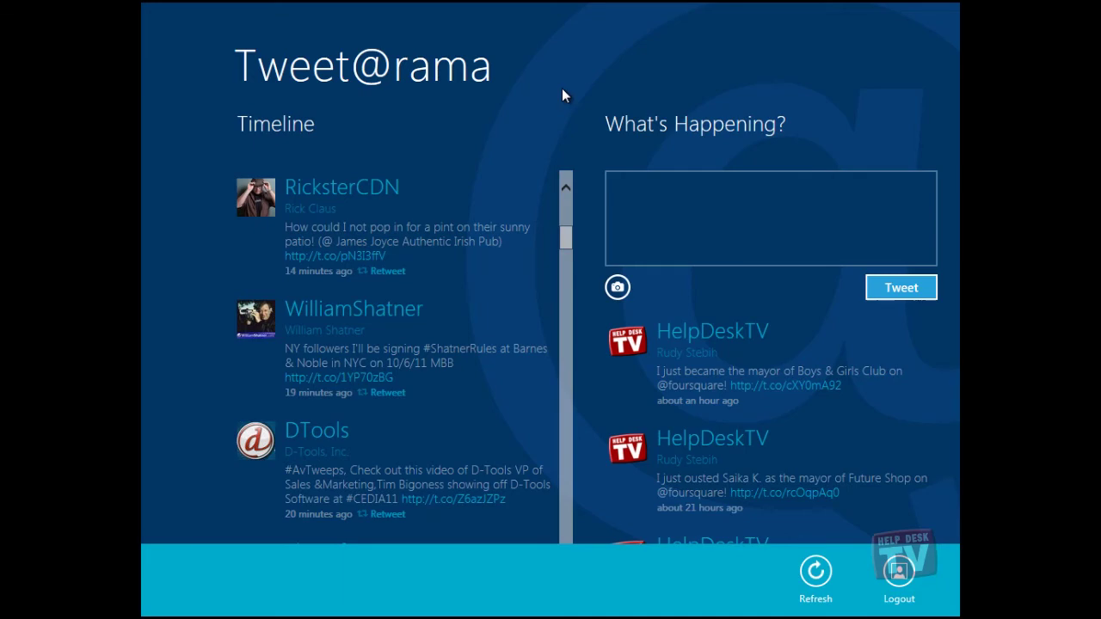
Step: Return to the Start screen and show the Tweet@rama tile's options, dismissing them without applying any
key("super")
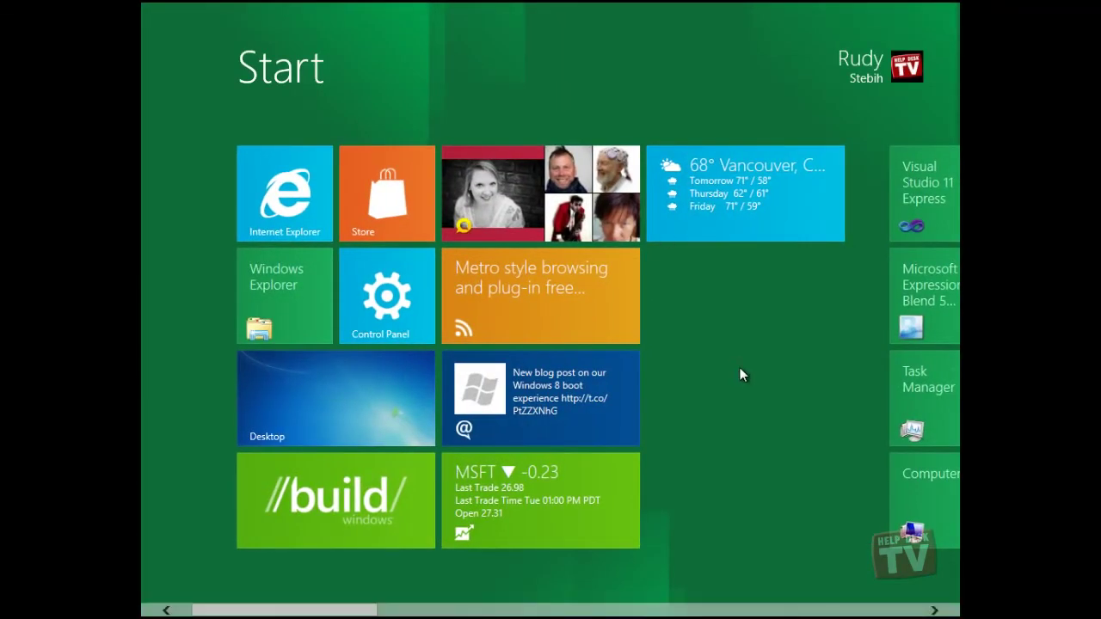
right_click(557, 414)
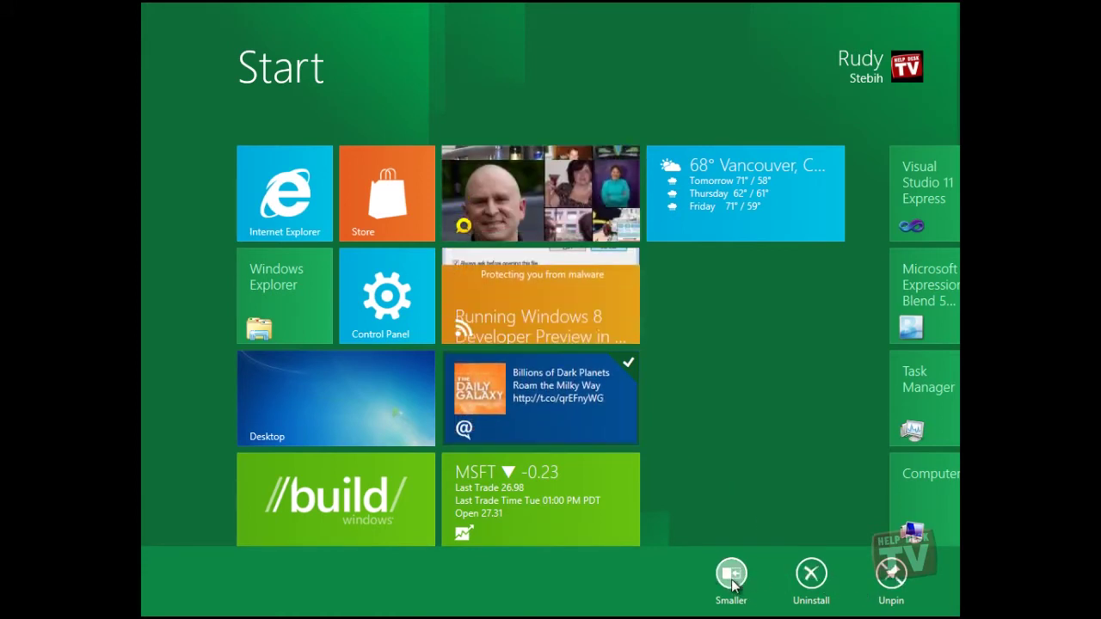
left_click(699, 474)
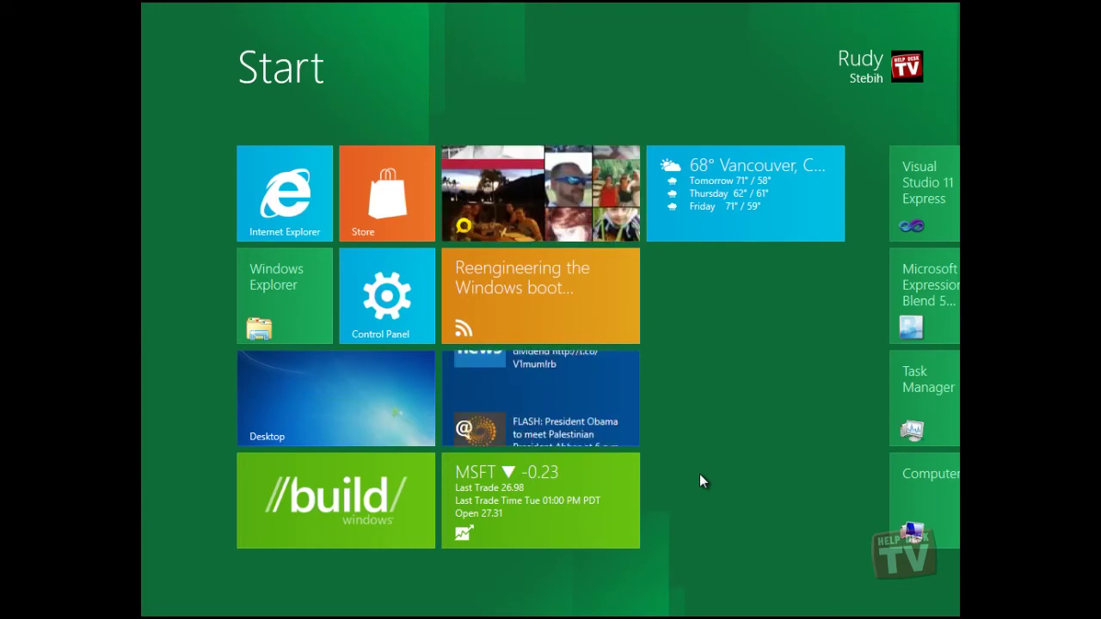
Step: Switch past the desktop to Tweet@rama and, from there, open a Windows Explorer window on Local Disk (C:), shifting it slightly down
key("super+y")
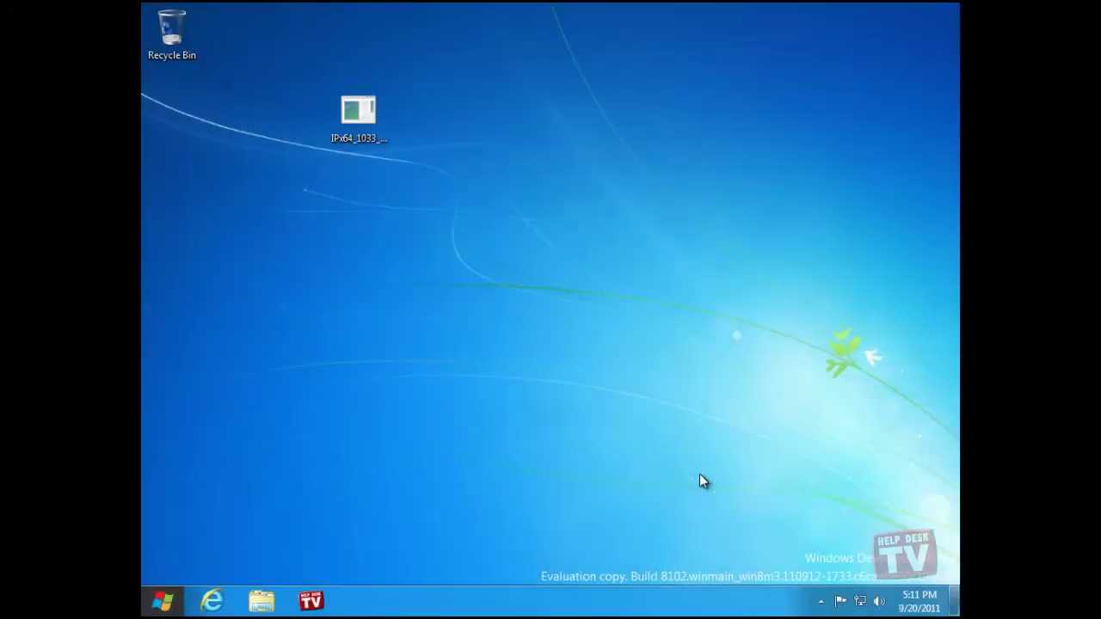
key("alt+Tab")
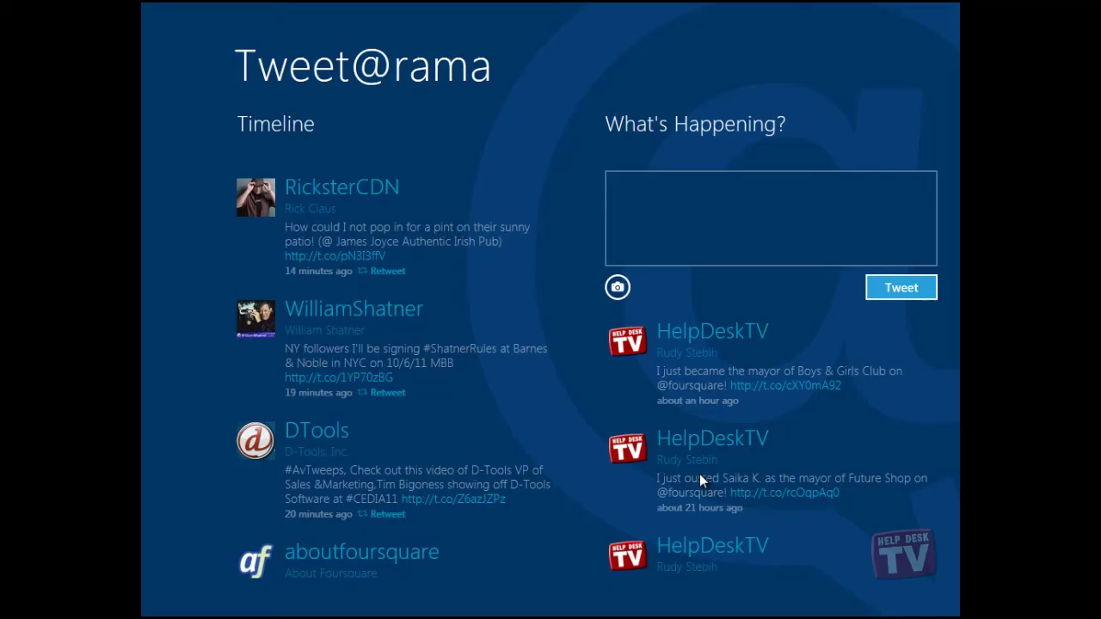
key("super+e")
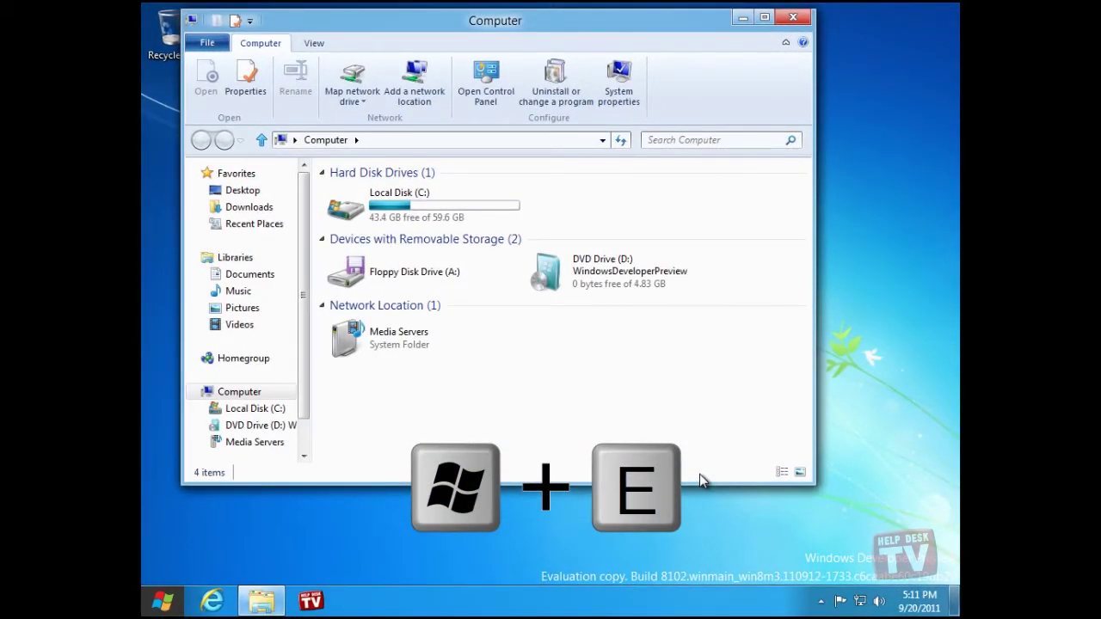
double_click(404, 211)
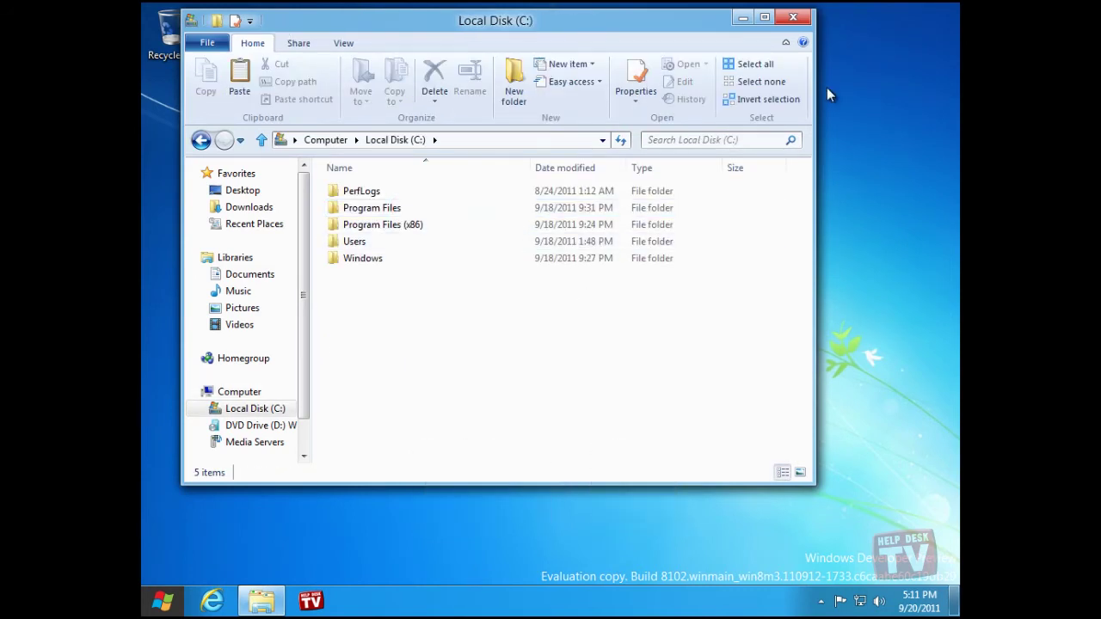
left_click_drag(646, 27, 645, 39)
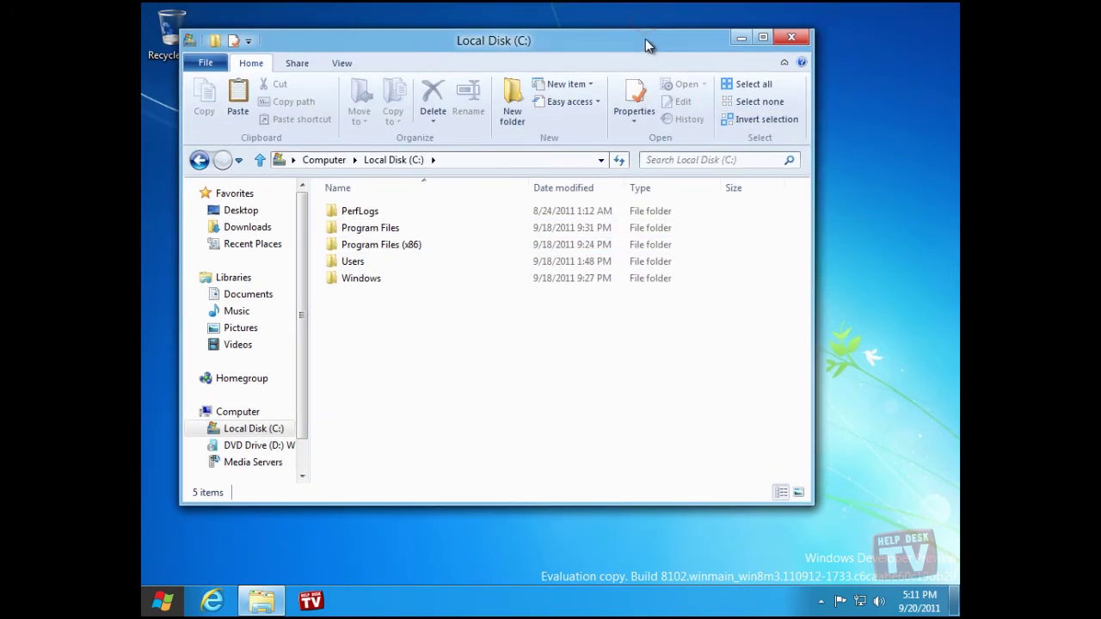
Step: Launch a command prompt by running cmd from the Run dialog
key("super+r")
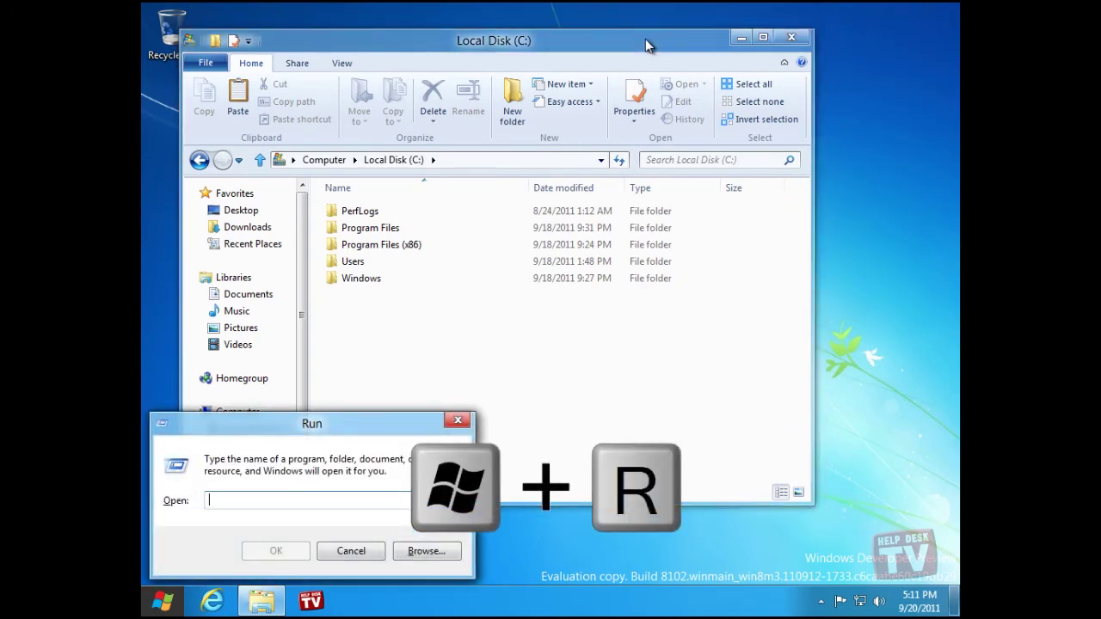
type("cm")
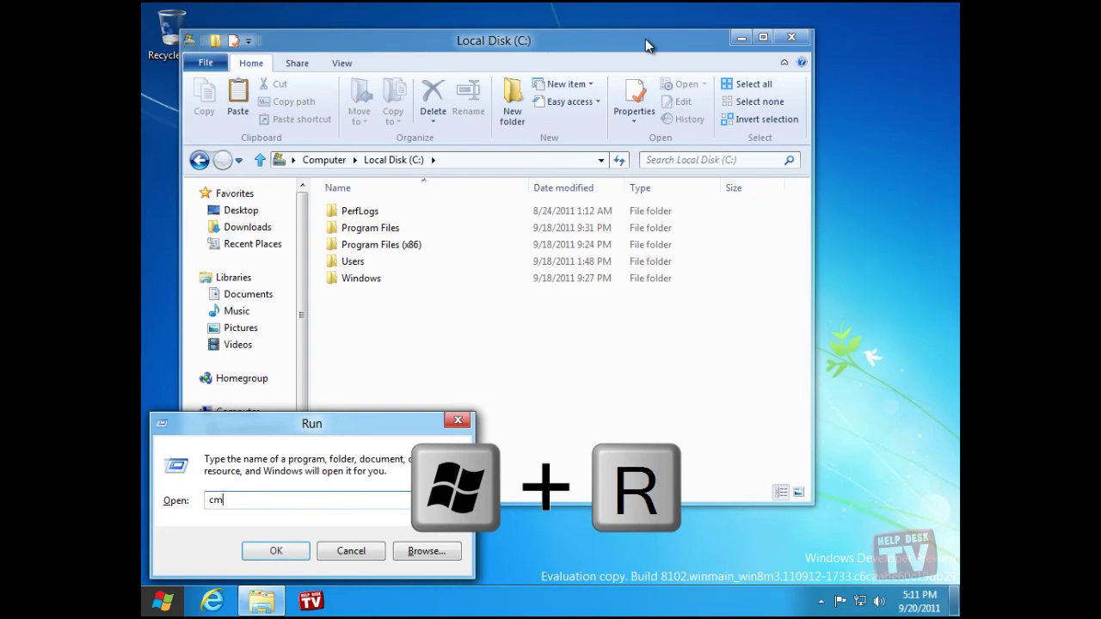
type("d")
key("Return")
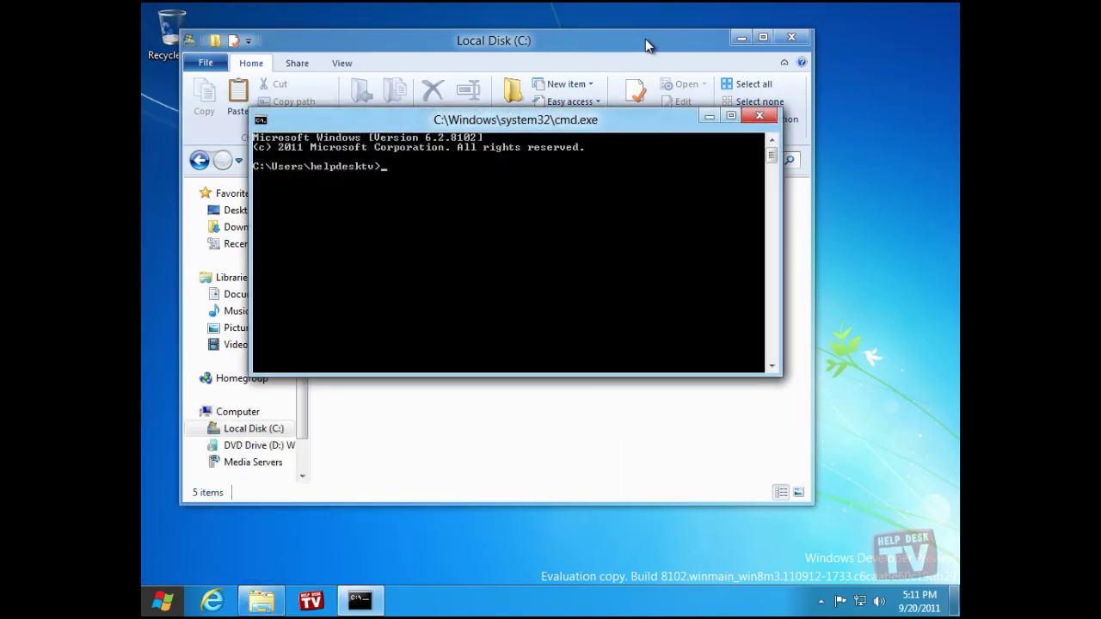